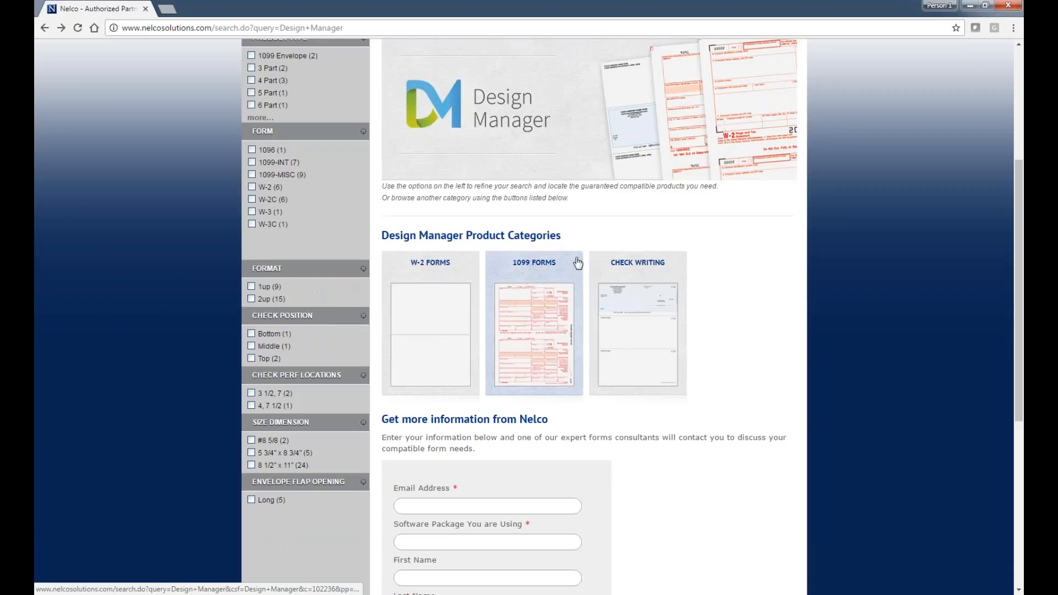
pyautogui.scroll(-5, 578, 264)
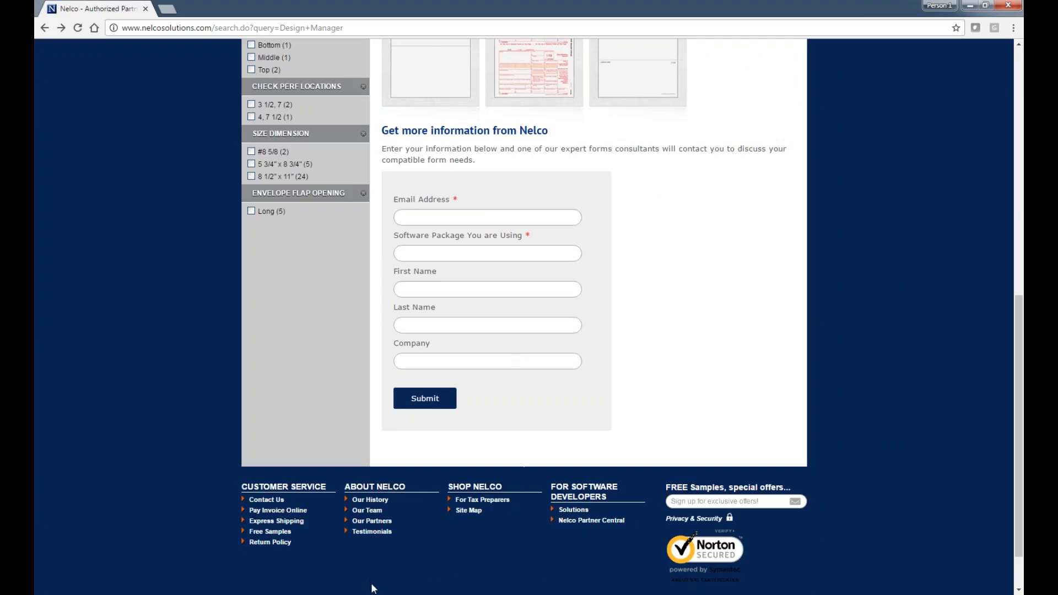
pyautogui.scroll(10, 372, 589)
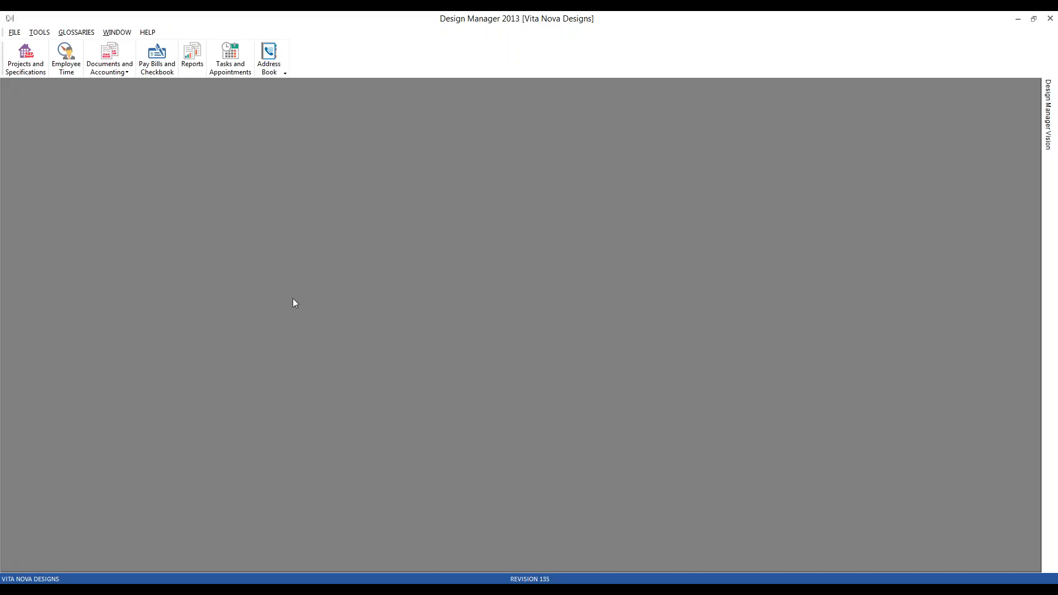
# In Design Manager 2013, locate the Vendor History report under Accounts Payable and check the list of favorite reports.
pyautogui.click(193, 55)
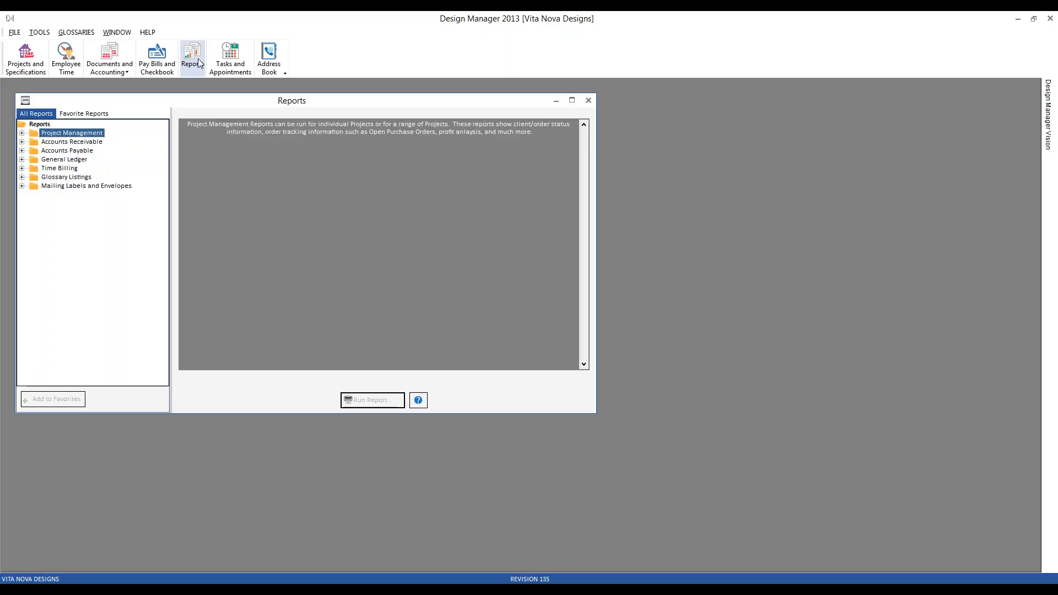
pyautogui.click(21, 151)
pyautogui.click(90, 266)
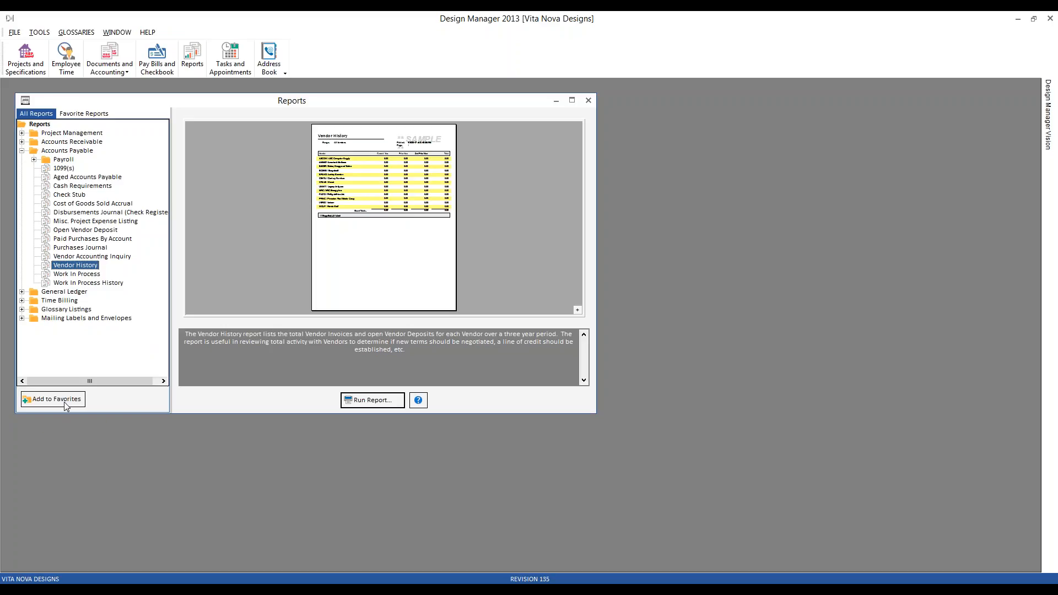
pyautogui.click(95, 114)
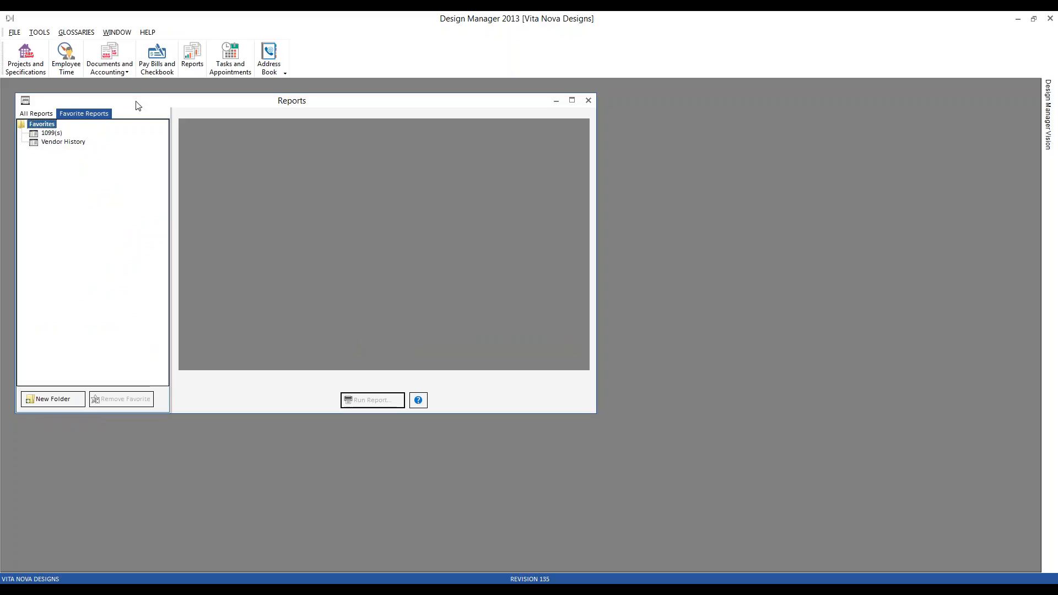
pyautogui.click(55, 113)
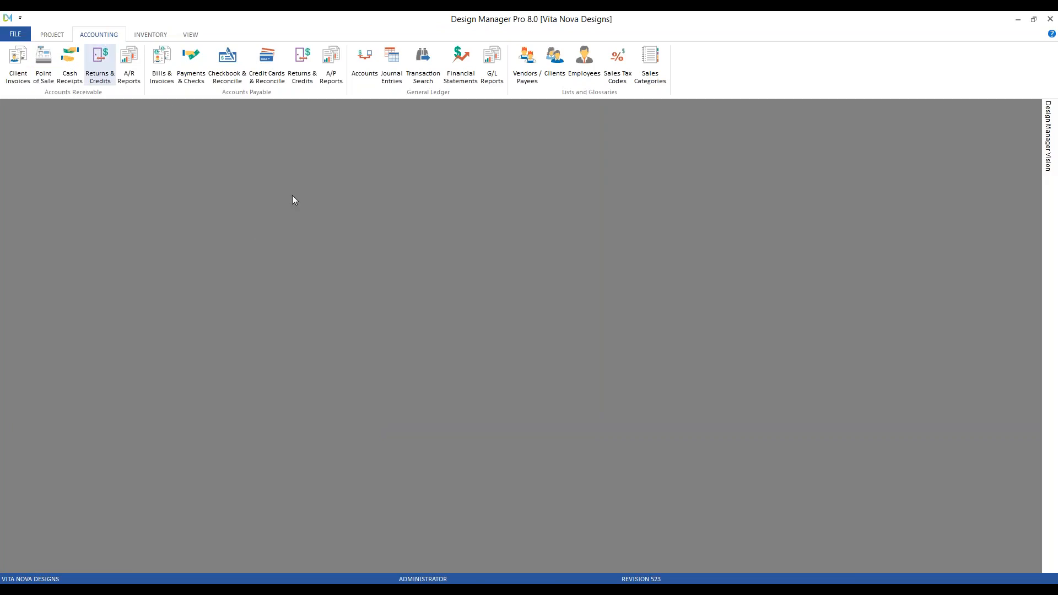
# In Design Manager Pro 8.0, open the Accounts Payable reports, select Vendor History and reposition the Reports window.
pyautogui.click(335, 66)
pyautogui.click(197, 390)
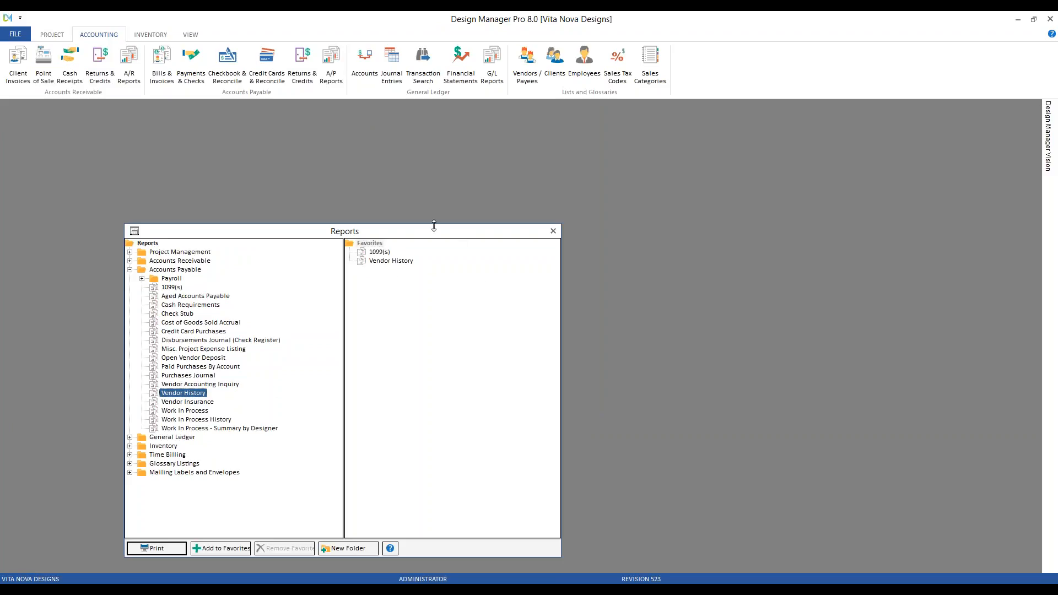
pyautogui.moveTo(425, 233); pyautogui.dragTo(365, 158)
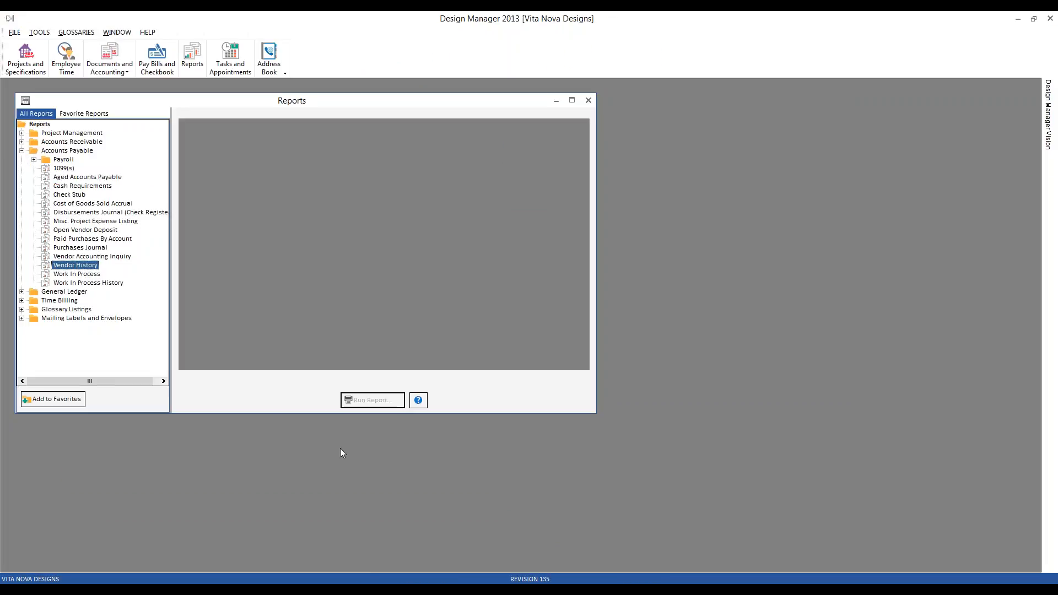
# In Design Manager 2013, run the Vendor History report for all vendors.
pyautogui.click(94, 267)
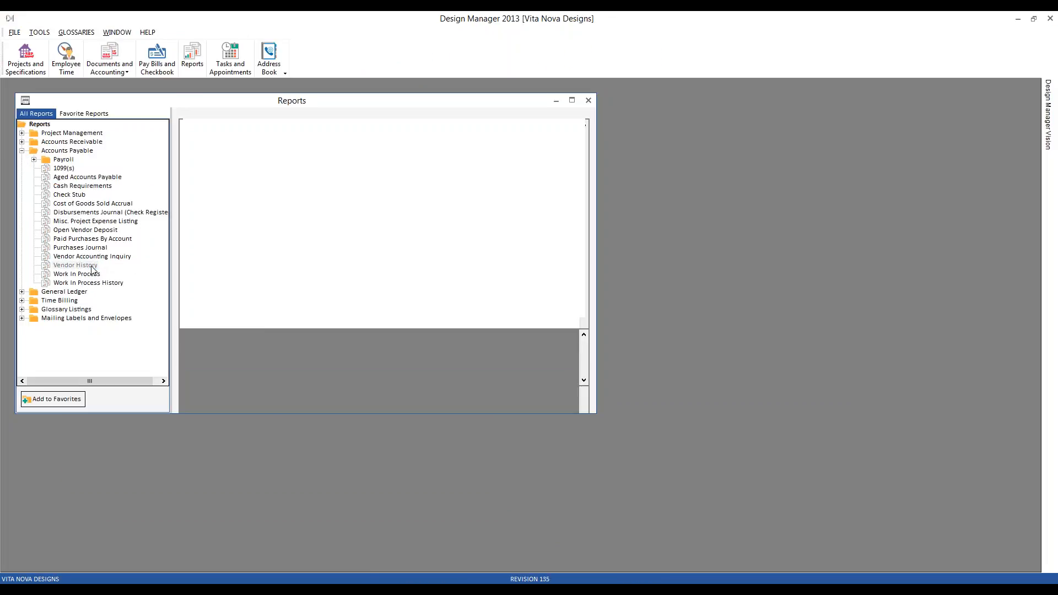
pyautogui.doubleClick(94, 267)
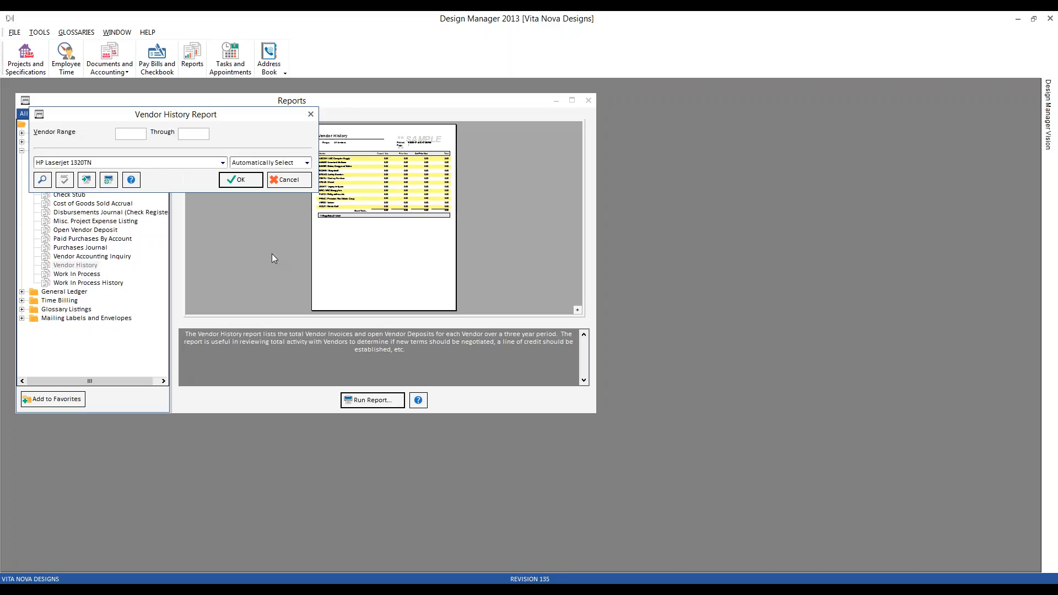
pyautogui.click(238, 184)
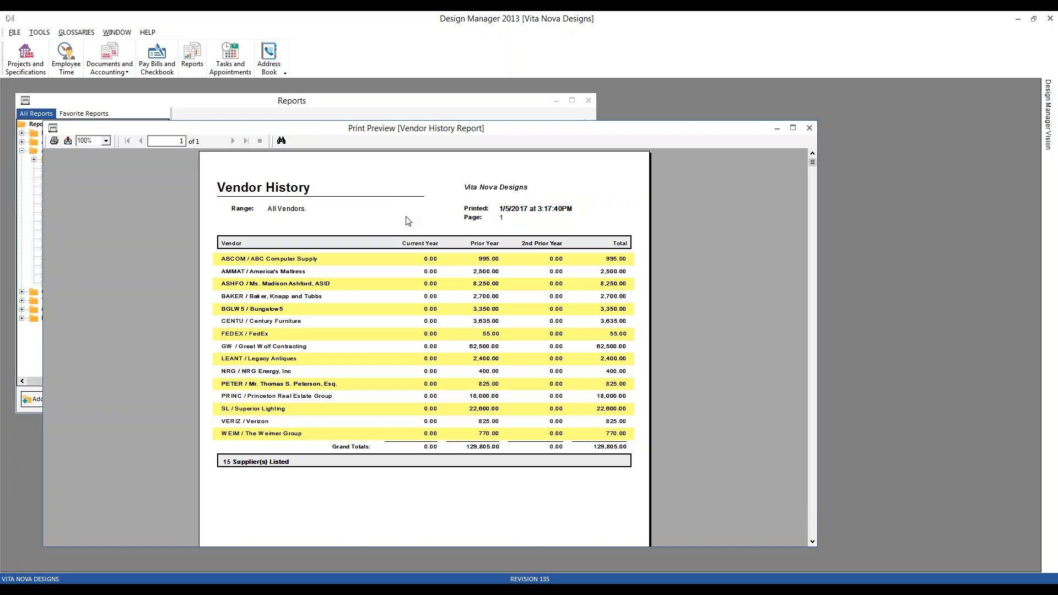
# Examine the vendors and their prior-year amounts in the Vendor History report to identify possible 1099 recipients.
pyautogui.click(290, 274)
pyautogui.click(281, 309)
pyautogui.click(317, 324)
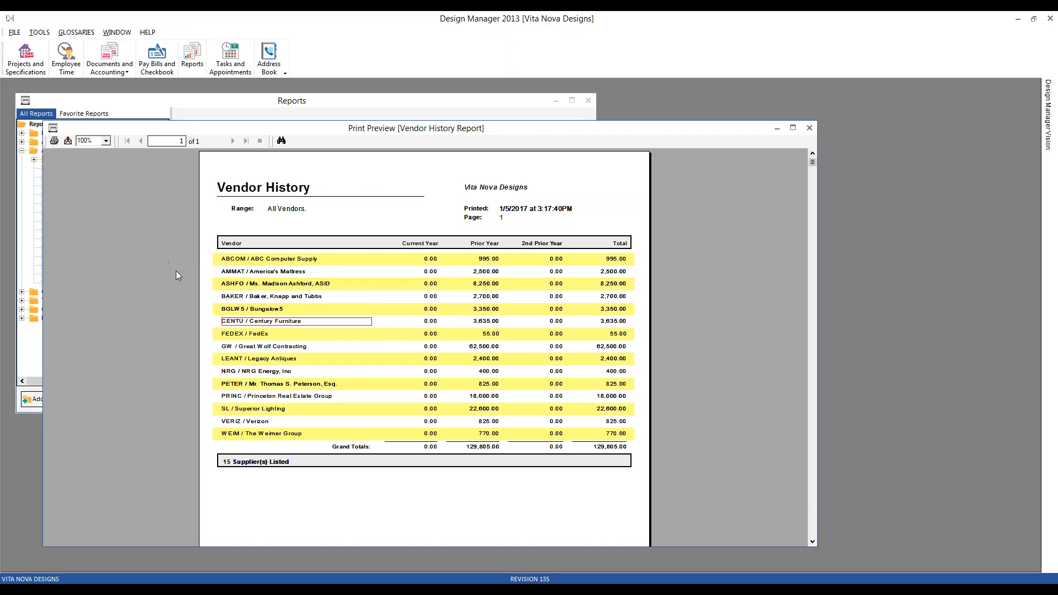
pyautogui.click(302, 262)
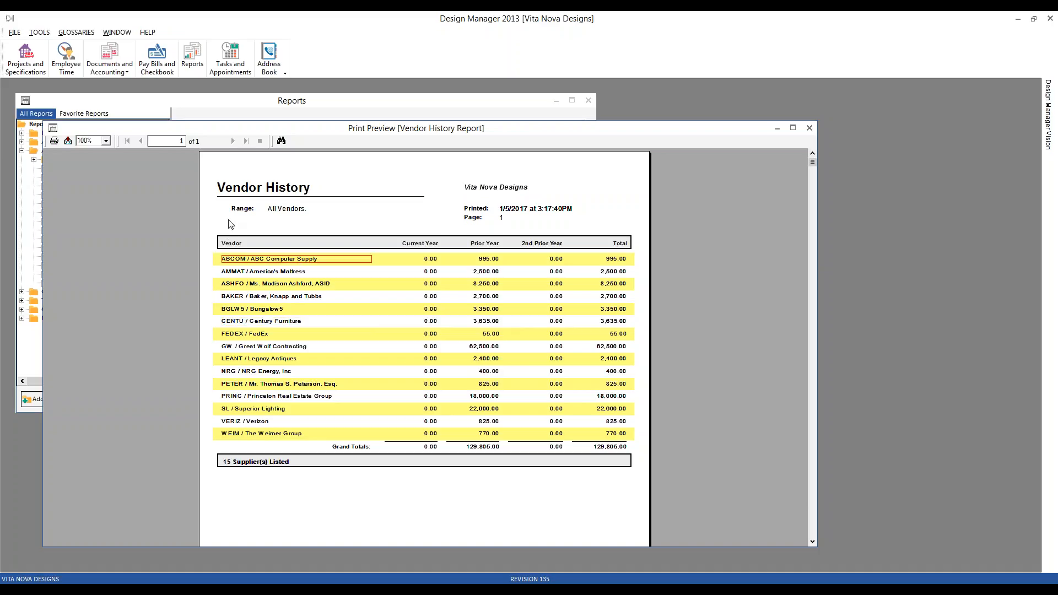
pyautogui.click(483, 264)
pyautogui.click(488, 264)
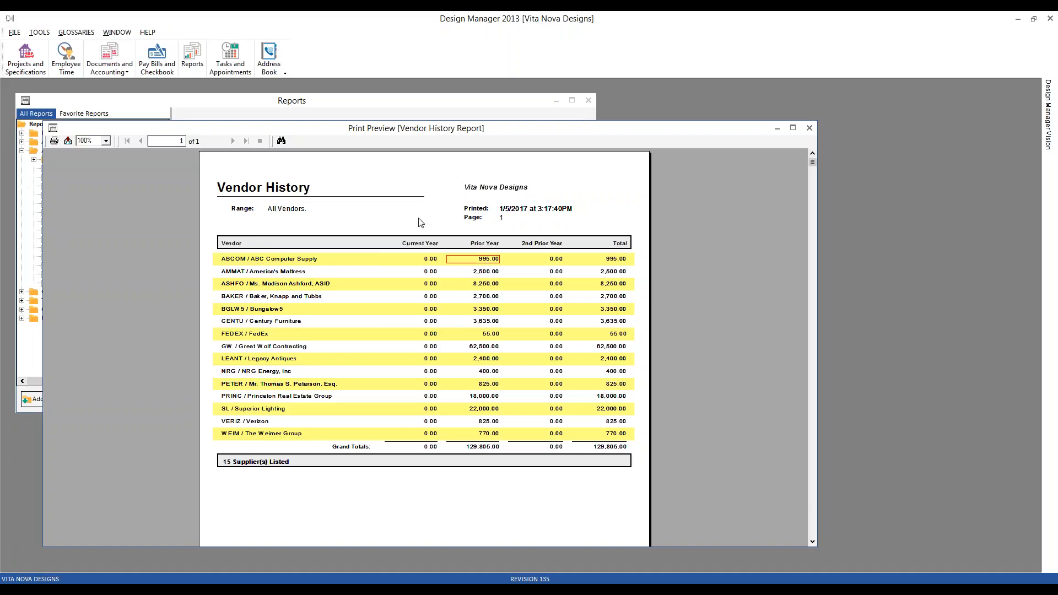
pyautogui.click(326, 287)
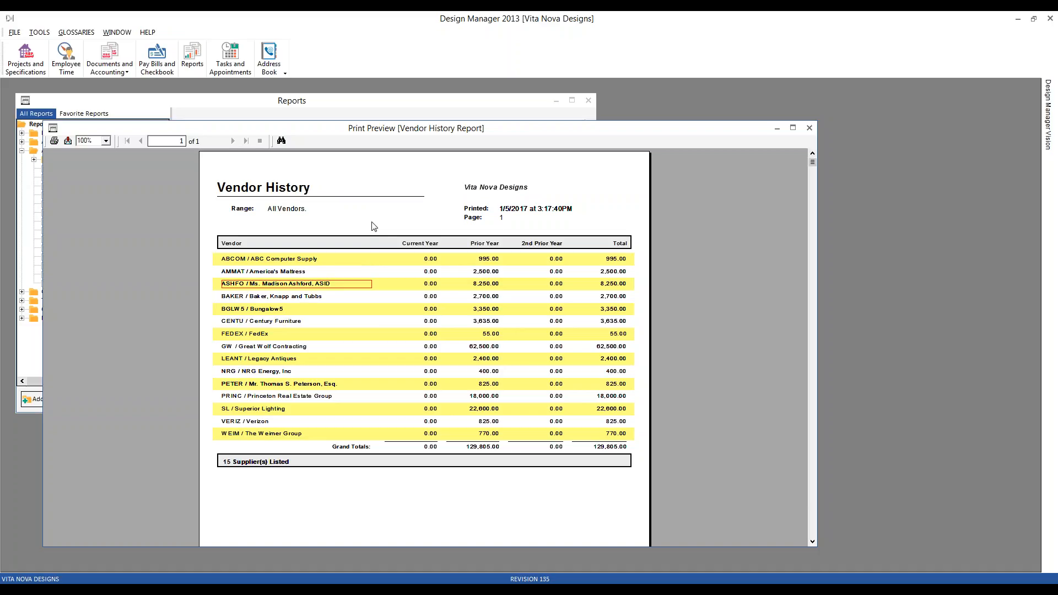
pyautogui.click(491, 285)
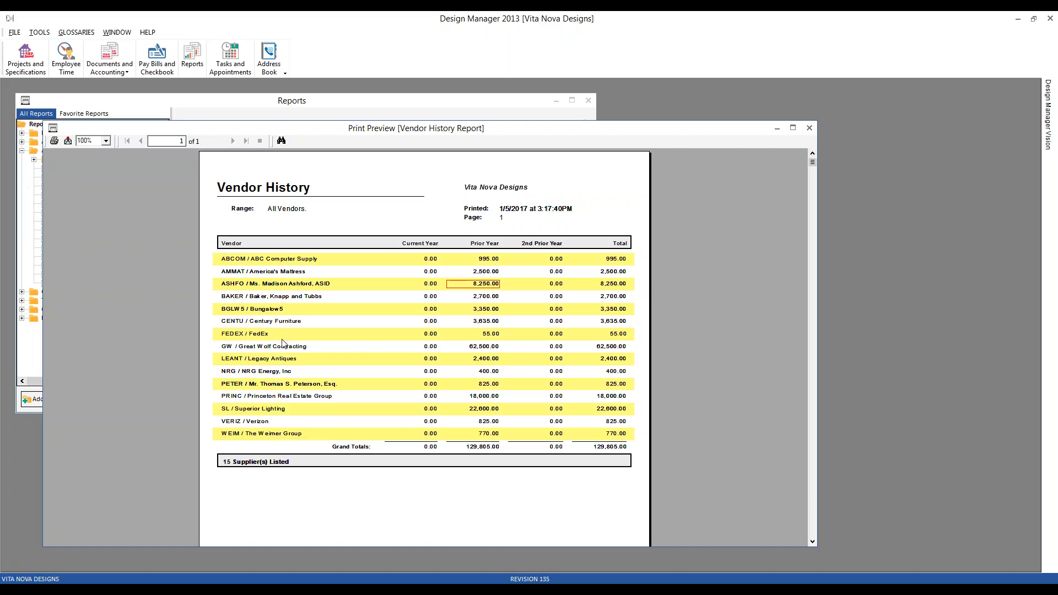
pyautogui.click(321, 348)
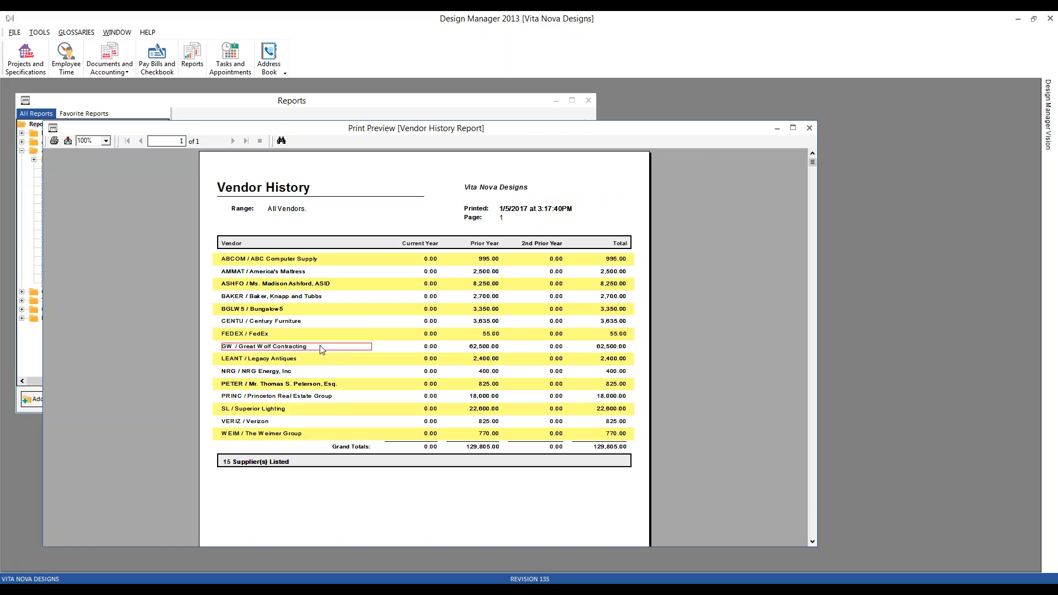
pyautogui.click(273, 410)
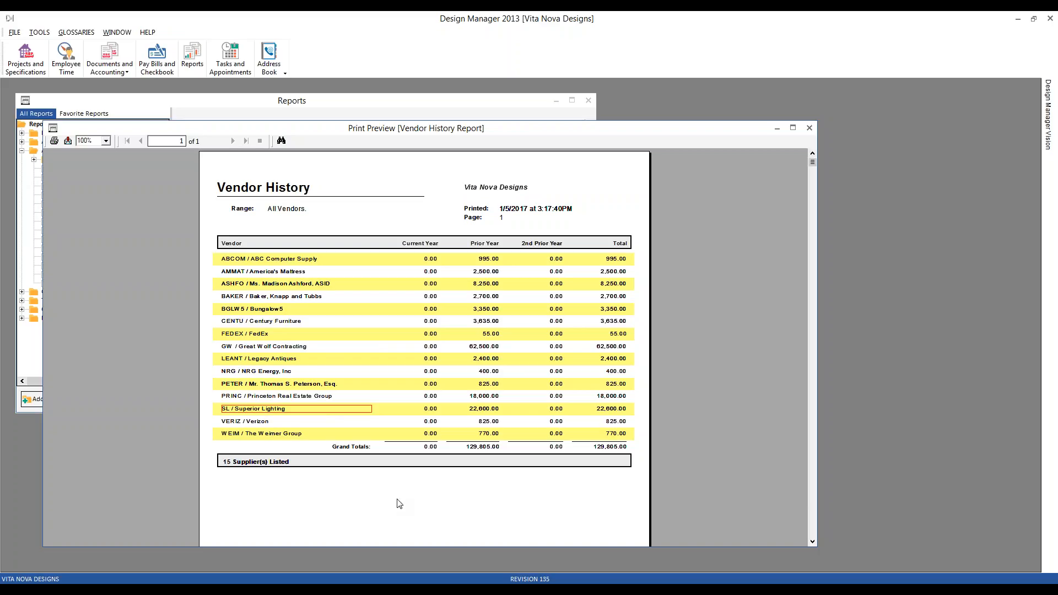
pyautogui.click(317, 385)
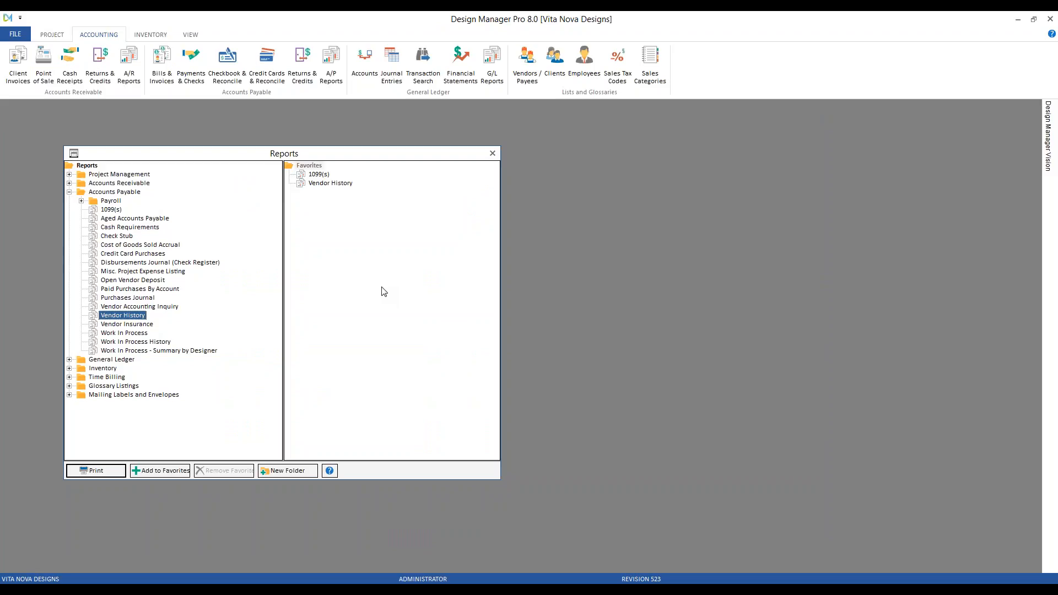
# In Design Manager Pro 8.0, open the Vendor History report options and set the current year to 2016 and the minimum to $600.
pyautogui.doubleClick(143, 316)
pyautogui.moveTo(231, 252); pyautogui.dragTo(322, 221)
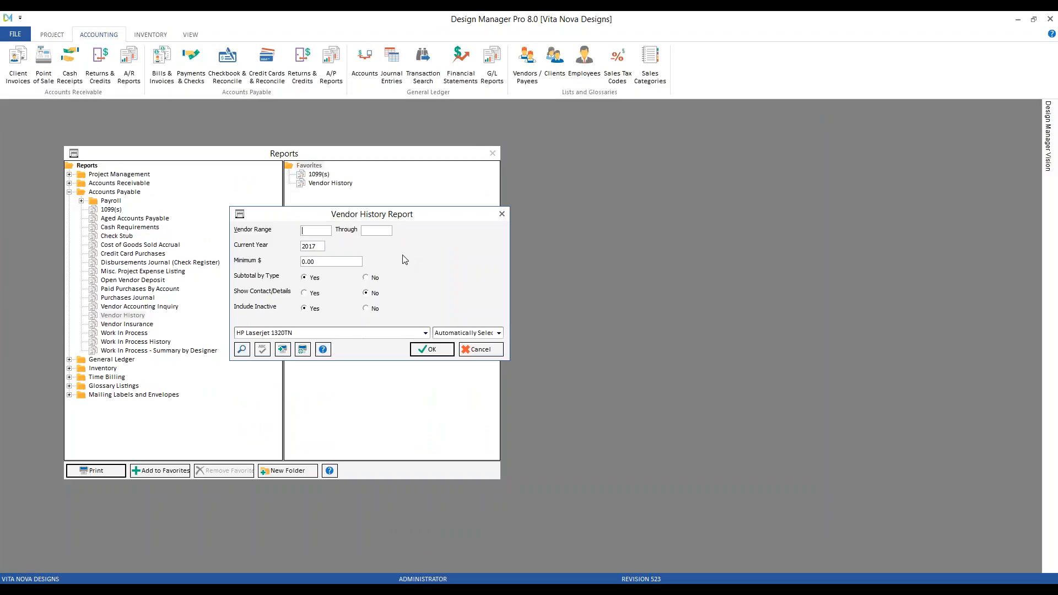
pyautogui.doubleClick(321, 245)
pyautogui.write('2016')
pyautogui.press('Tab')
pyautogui.write('600')
# Review the vendor types in the Vendor Glossary with the list sorted by type, and close the glossary.
pyautogui.click(530, 71)
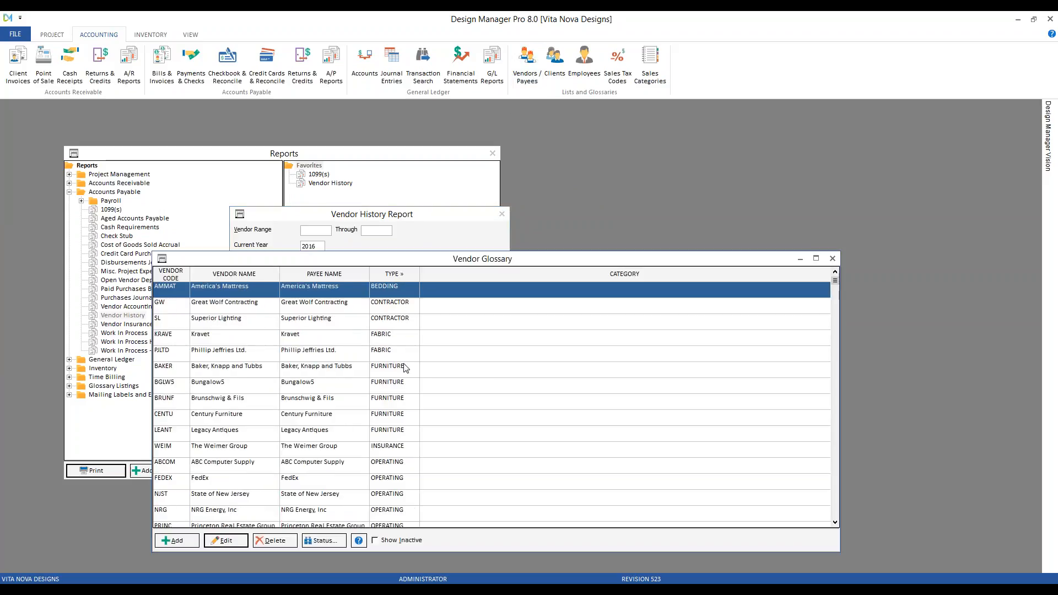
pyautogui.click(401, 320)
pyautogui.click(399, 336)
pyautogui.click(403, 352)
pyautogui.click(405, 368)
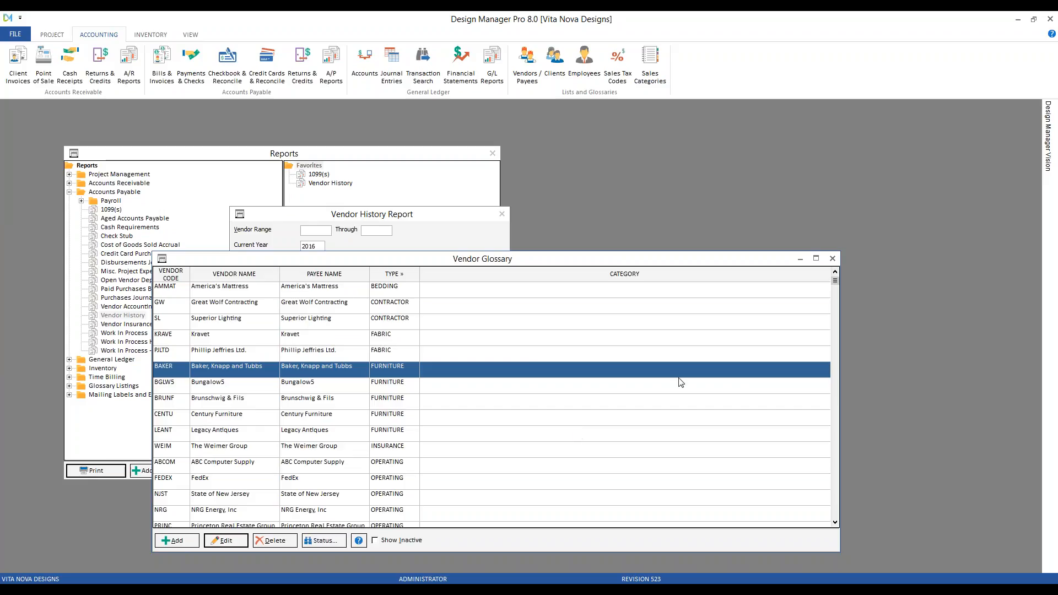
pyautogui.click(833, 258)
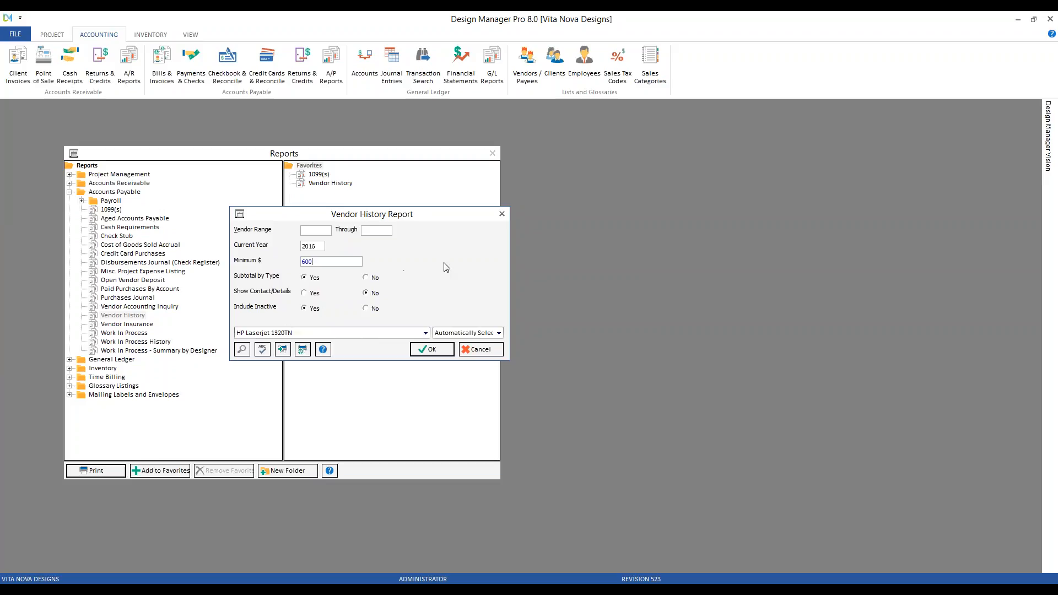
# Run the Vendor History report with subtotals by type and look through its vendor groups.
pyautogui.click(437, 351)
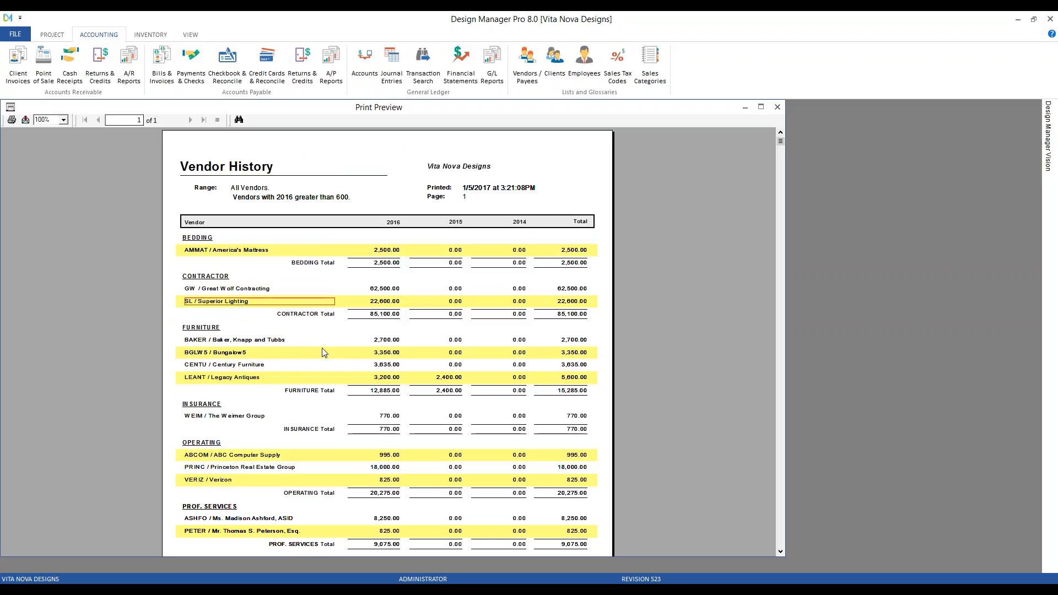
pyautogui.scroll(-3, 237, 337)
pyautogui.scroll(5, 255, 267)
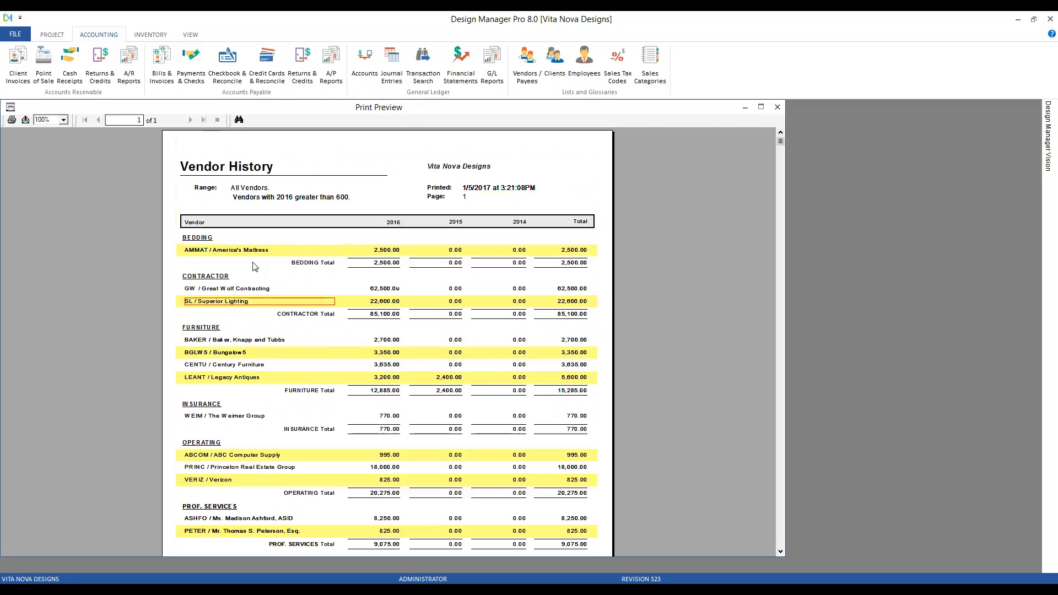
pyautogui.scroll(-5, 237, 368)
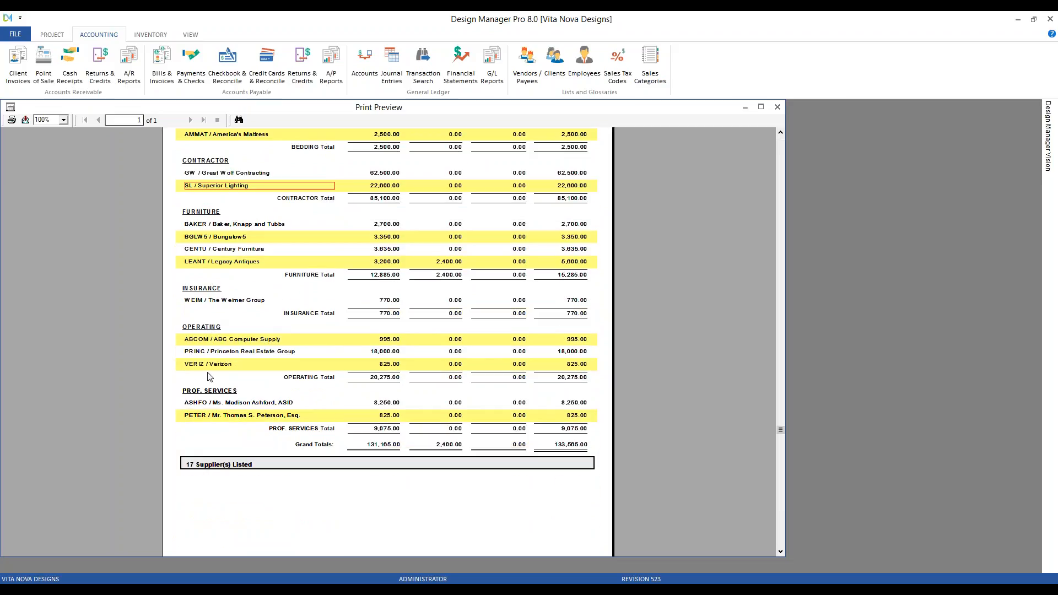
# Examine the operating and professional services vendors in the Vendor History preview.
pyautogui.click(254, 341)
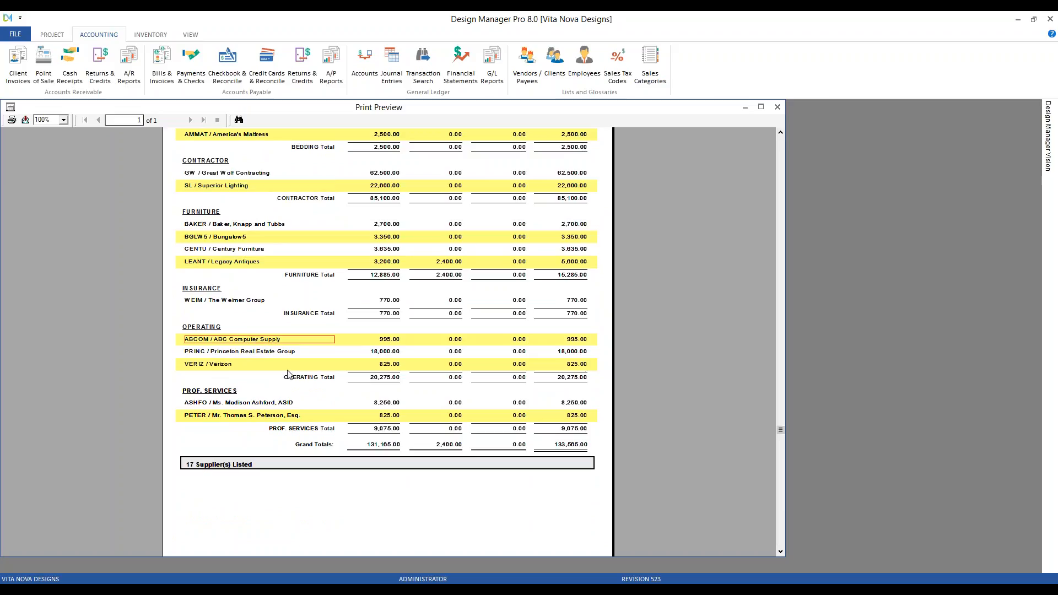
pyautogui.press('Down')
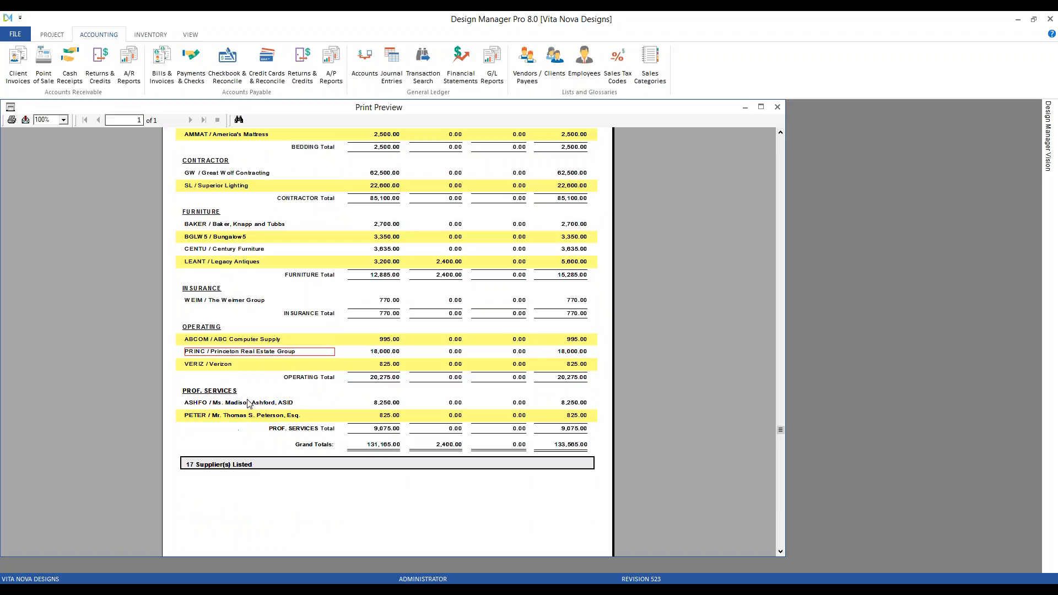
pyautogui.press('Down')
pyautogui.press('Down')
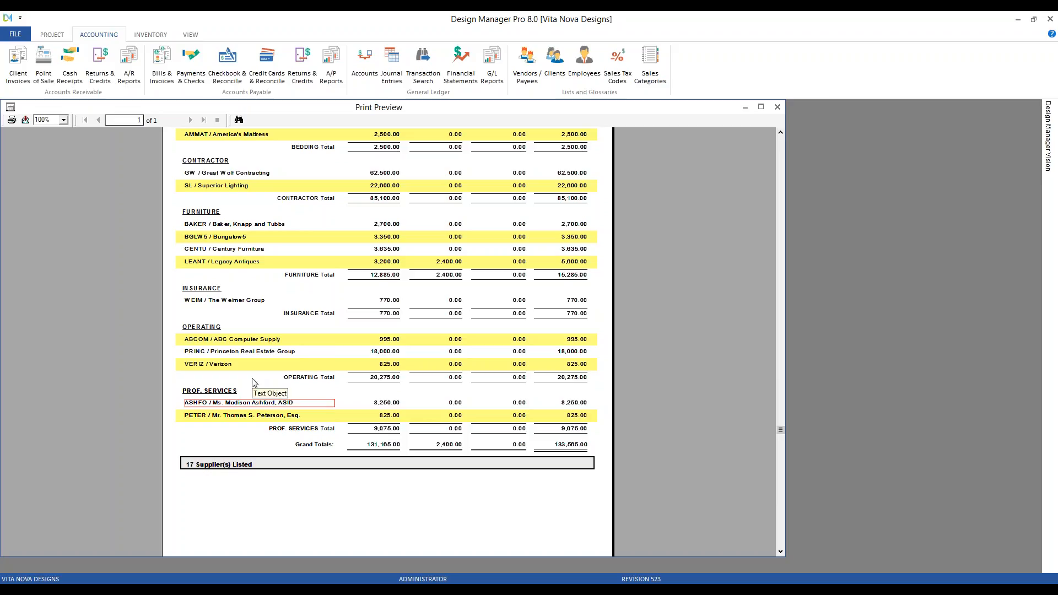
pyautogui.click(244, 417)
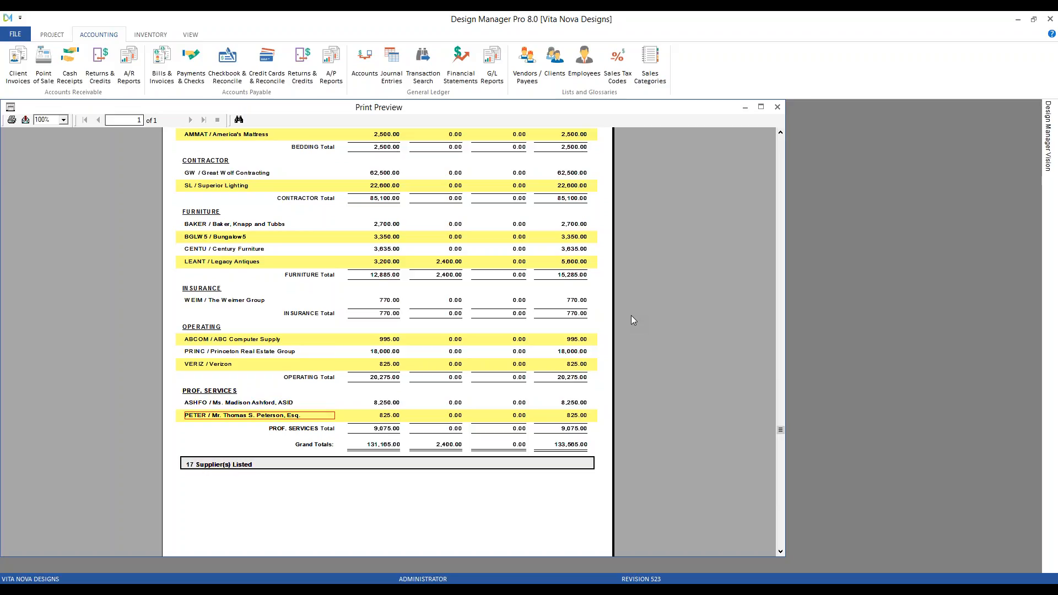
pyautogui.moveTo(606, 112); pyautogui.dragTo(644, 114)
pyautogui.scroll(3, 706, 362)
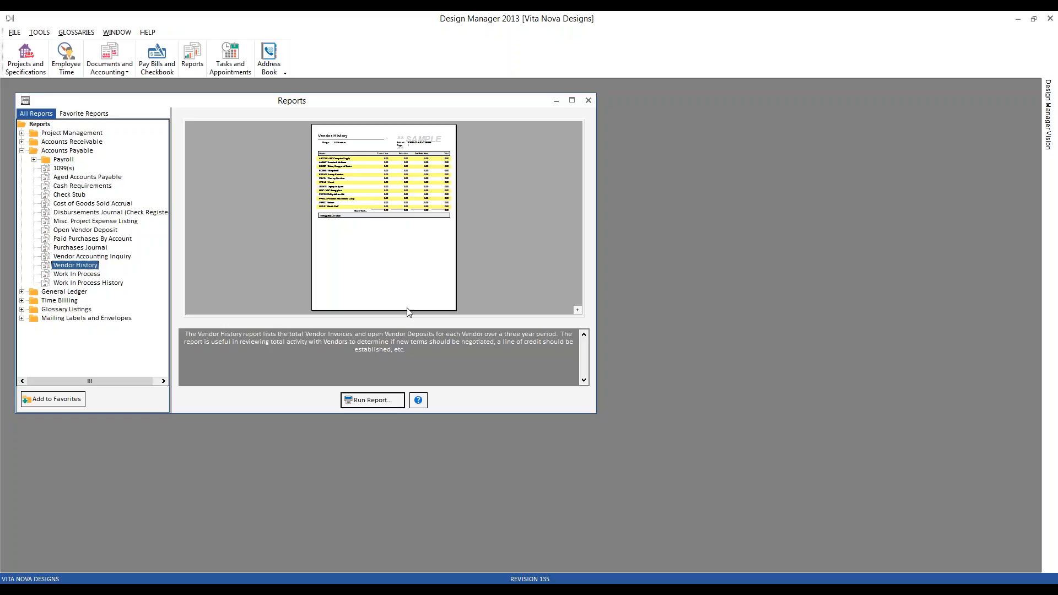
# In Design Manager 2013, open the 1099(s) report options from the favorite reports and move the dialog aside.
pyautogui.click(68, 152)
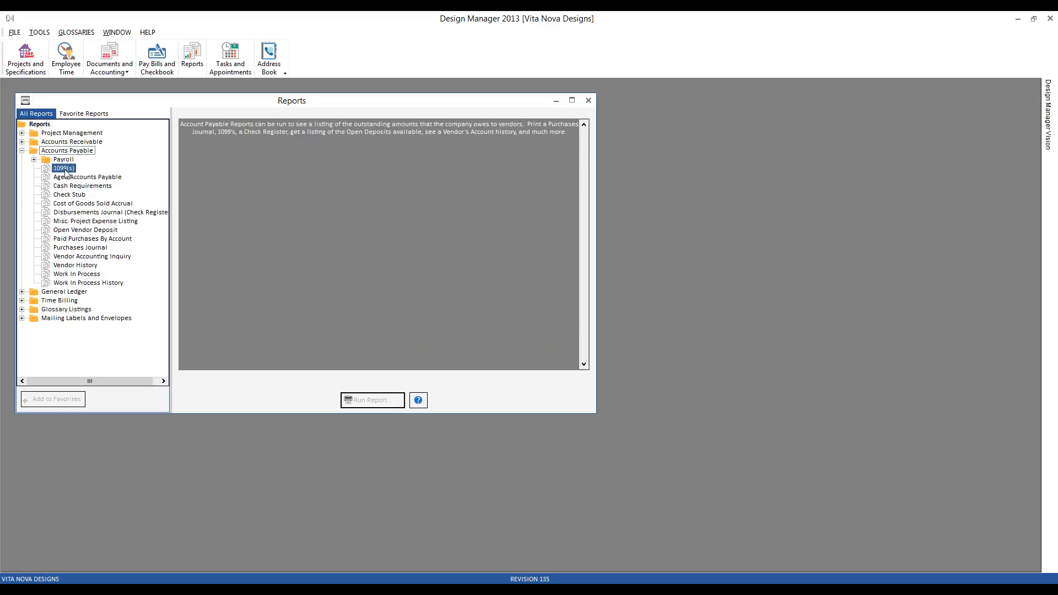
pyautogui.click(68, 170)
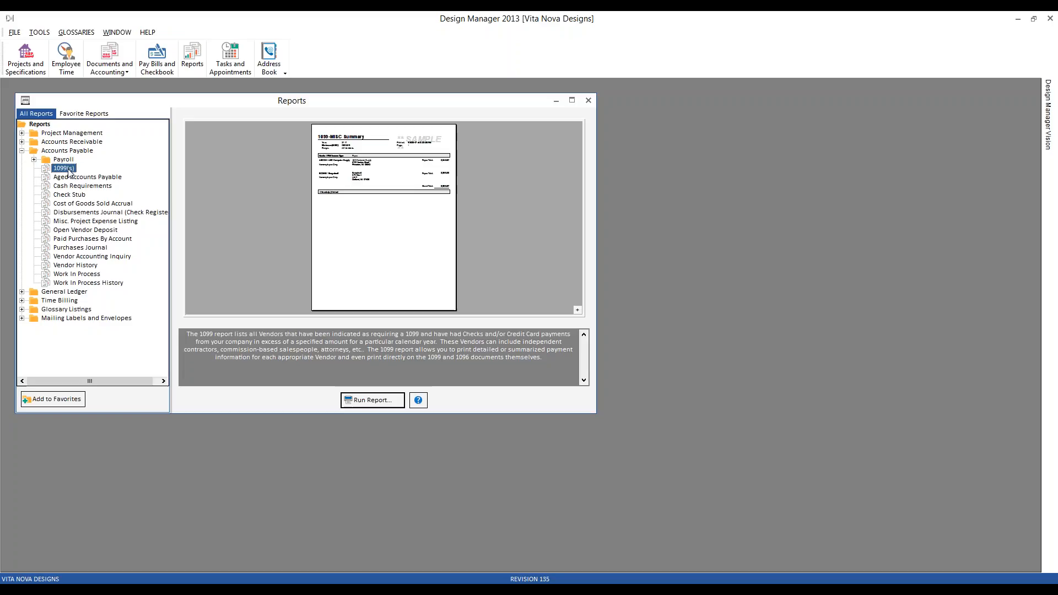
pyautogui.click(85, 115)
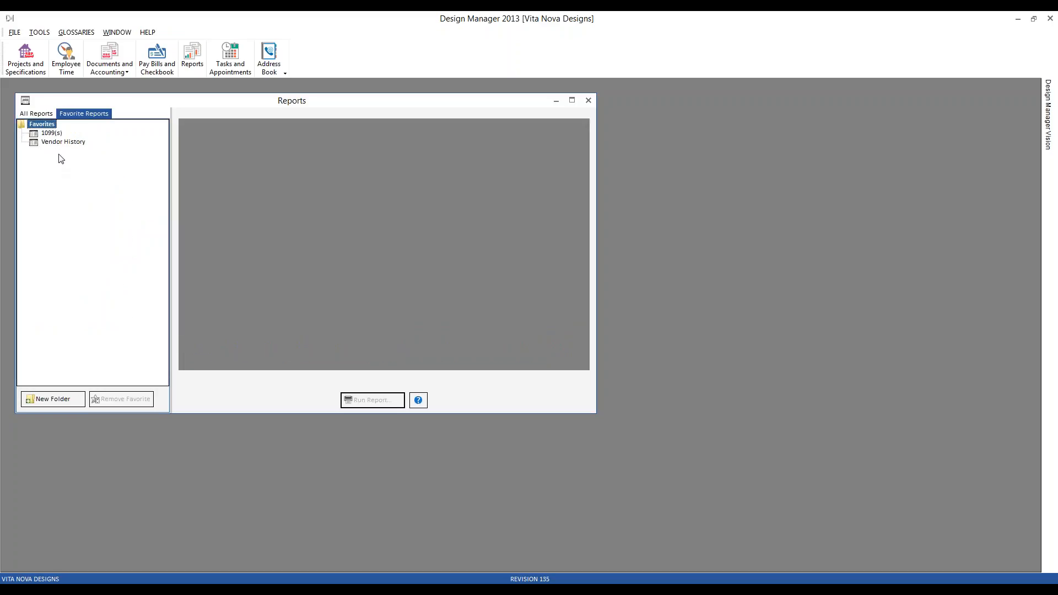
pyautogui.doubleClick(55, 133)
pyautogui.moveTo(74, 144); pyautogui.dragTo(179, 174)
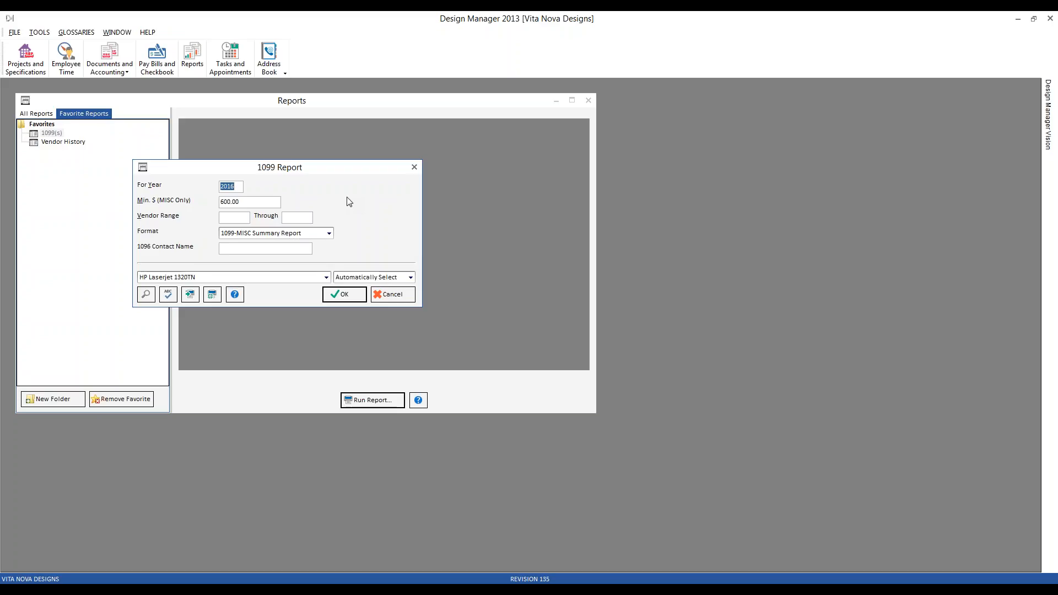
# Run the 1099-MISC Summary Report for 2016 with a 600.00 minimum and enlarge the preview to 150%.
pyautogui.press('Tab')
pyautogui.click(329, 233)
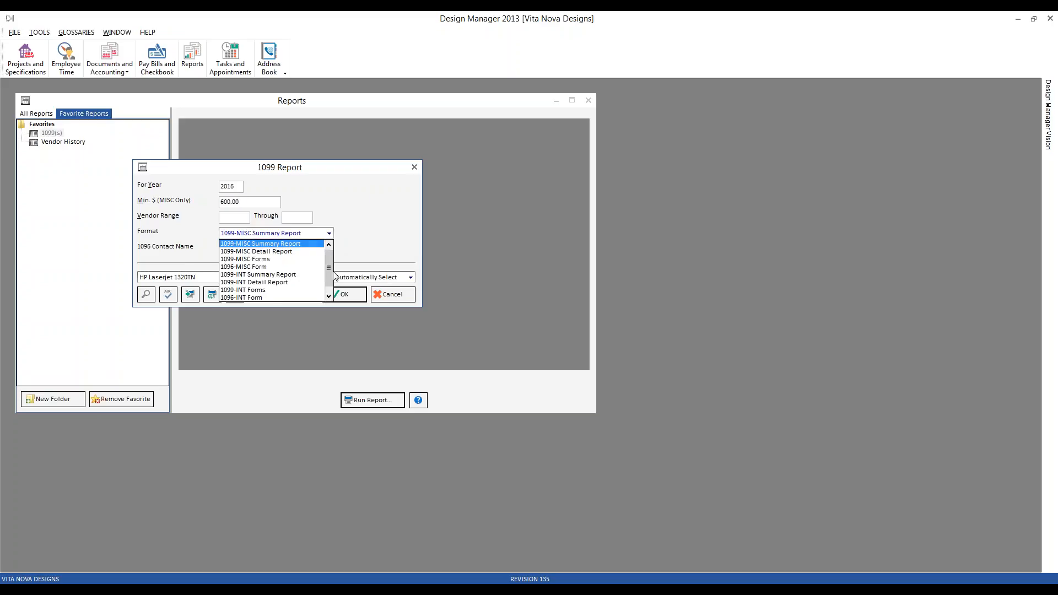
pyautogui.click(374, 222)
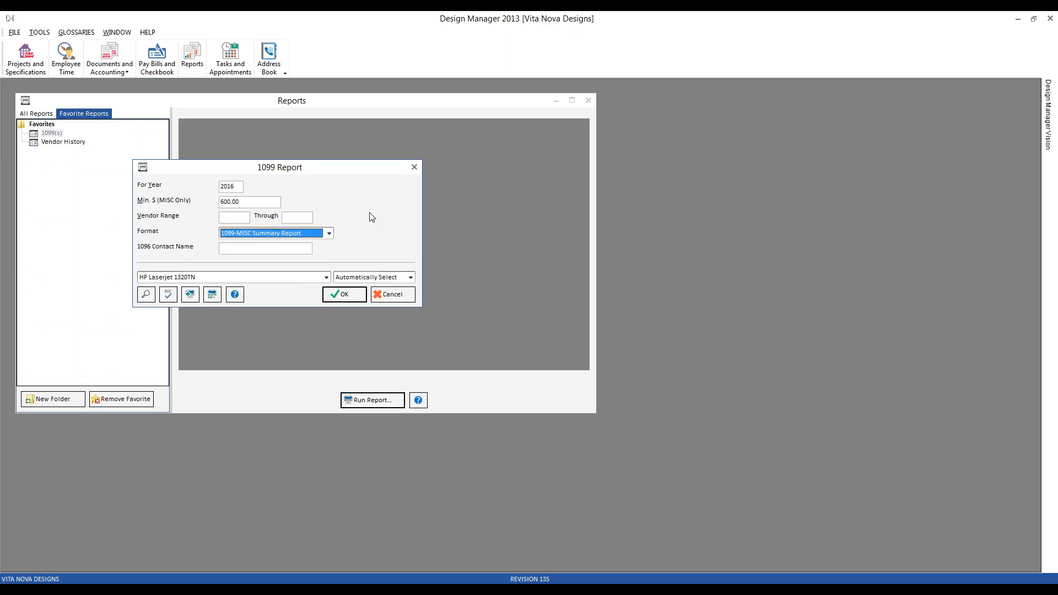
pyautogui.click(353, 297)
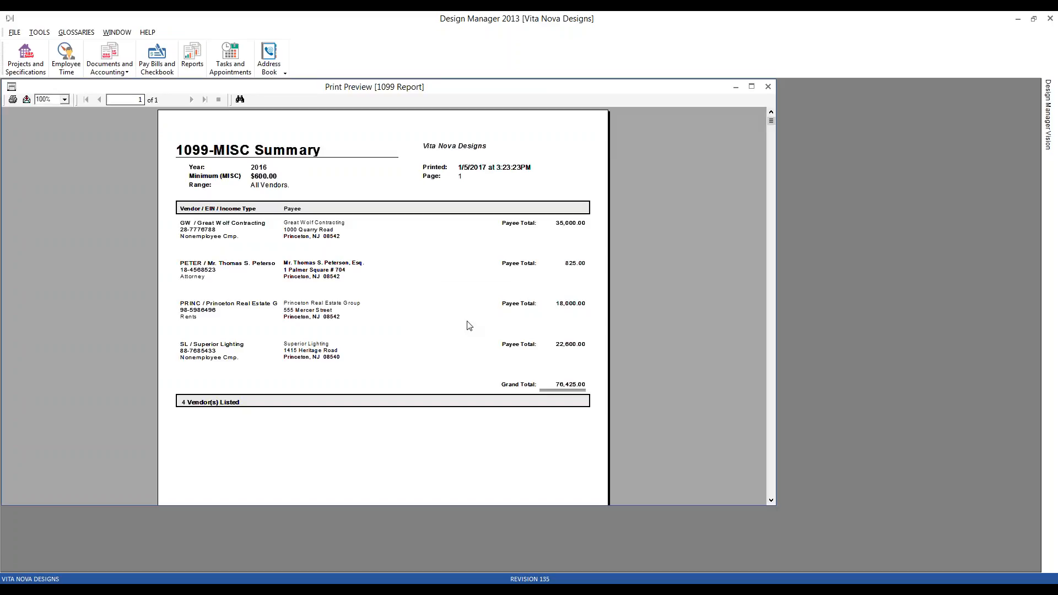
pyautogui.click(64, 99)
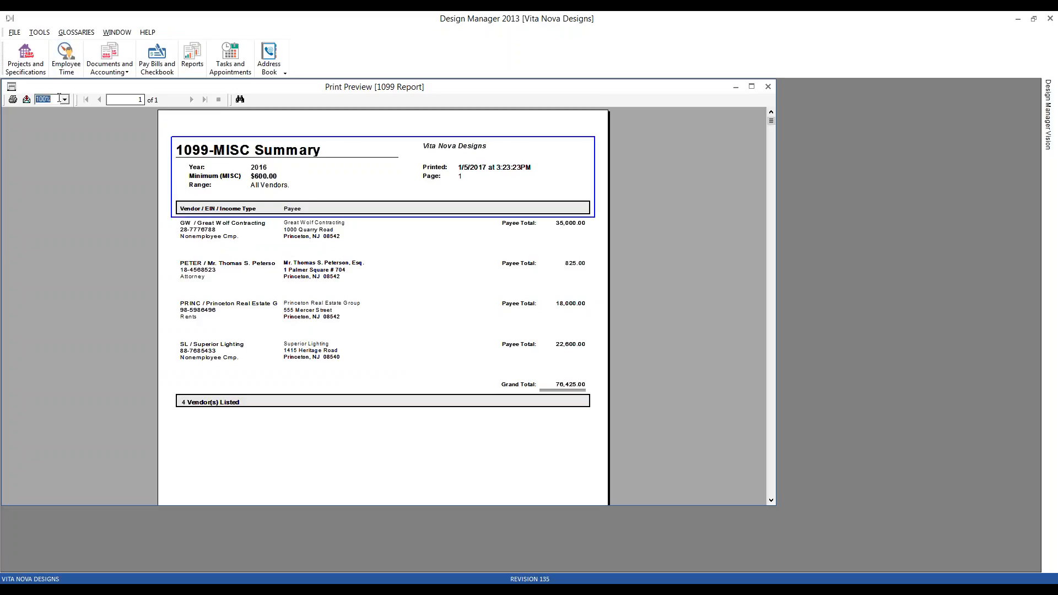
pyautogui.click(55, 146)
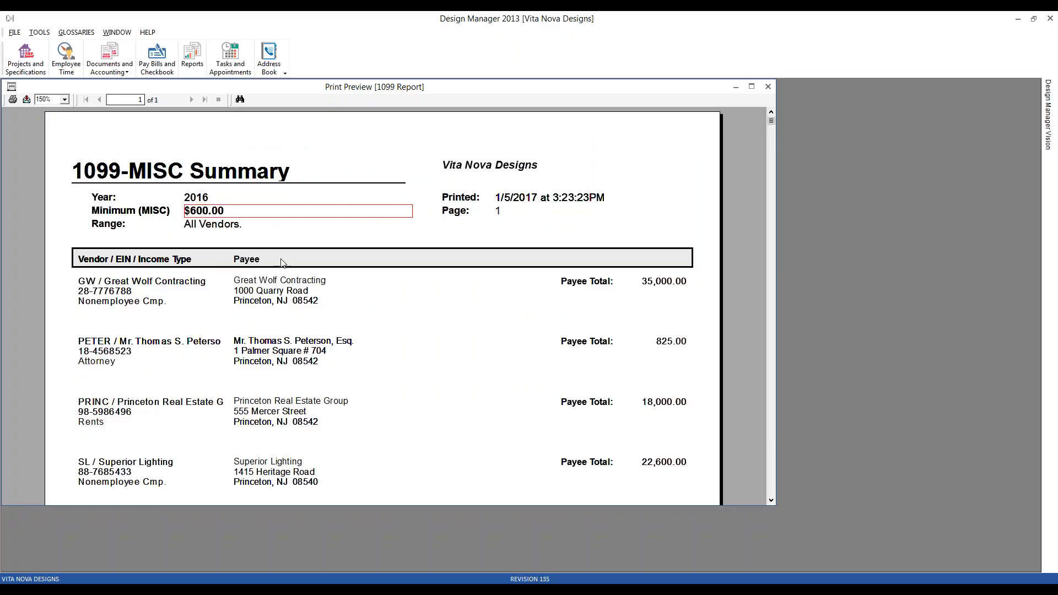
# Review the payees' tax ID numbers and addresses in the 1099-MISC summary, consulting the blank W-9 form in Adobe Acrobat Reader DC.
pyautogui.click(771, 500)
pyautogui.click(771, 500)
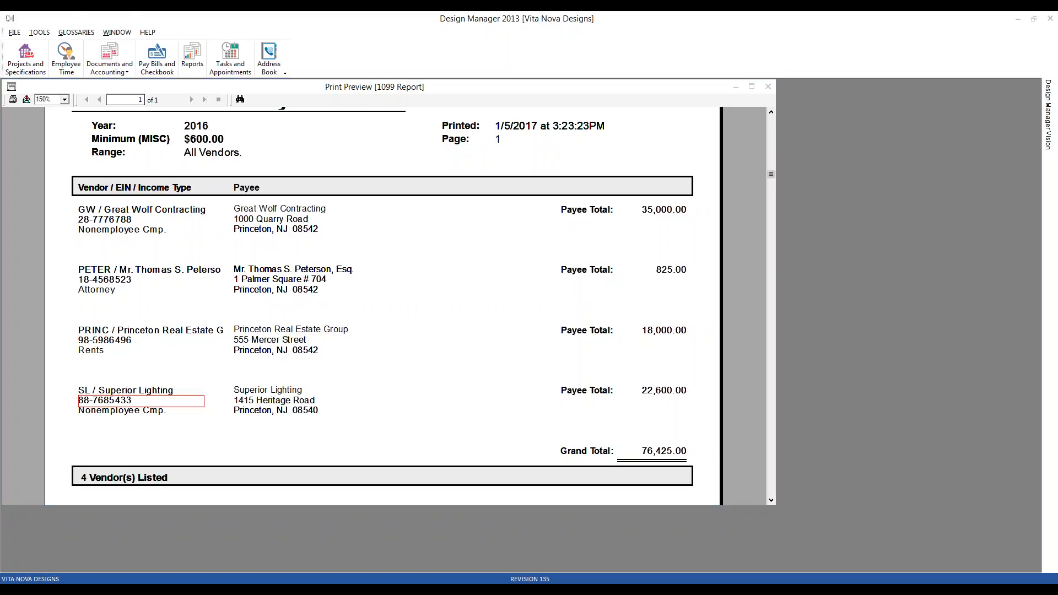
pyautogui.hotkey('alt', 'Tab')
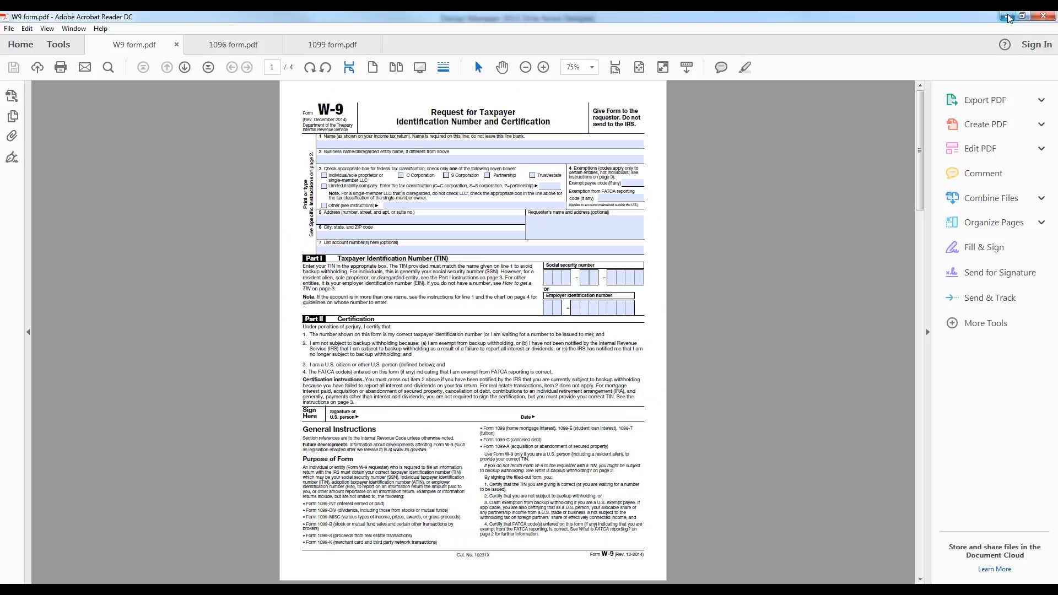
pyautogui.click(1037, 18)
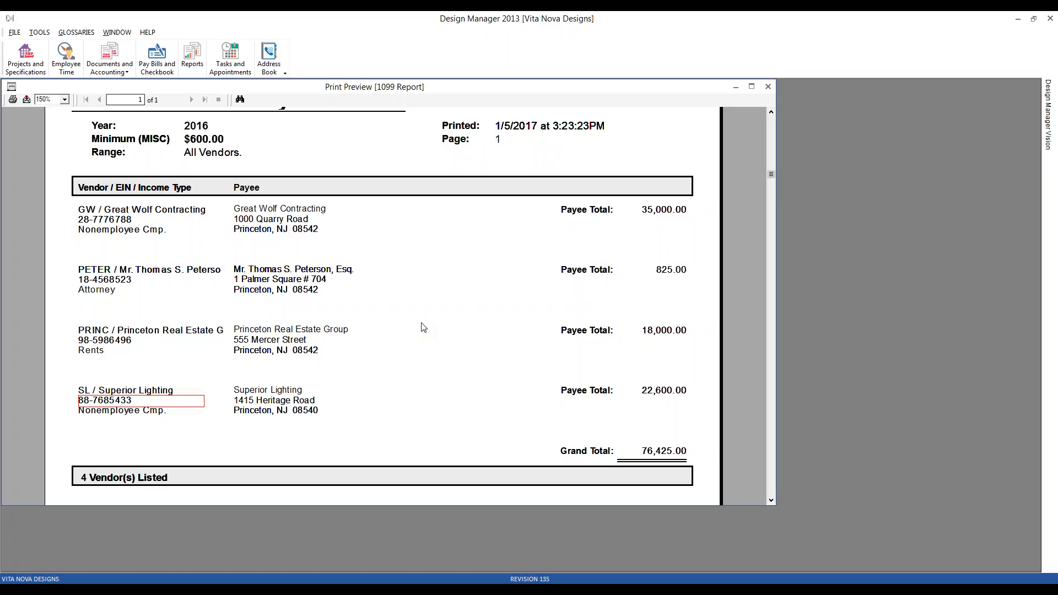
pyautogui.click(295, 226)
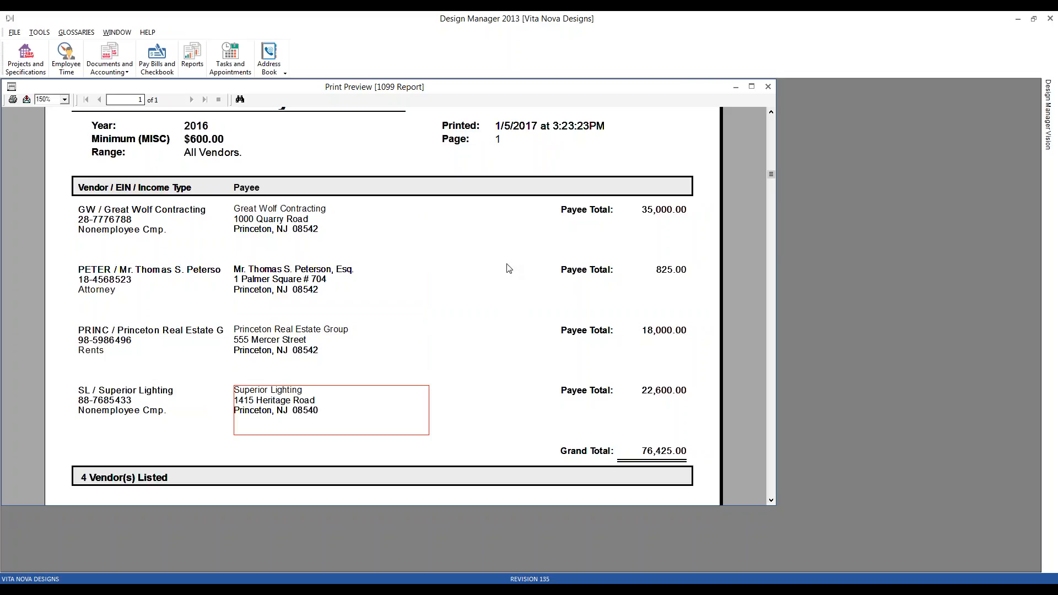
# Move the summary preview aside and run the 1099-MISC Detail Report for 2016 with a 600.00 minimum.
pyautogui.moveTo(676, 92); pyautogui.dragTo(897, 118)
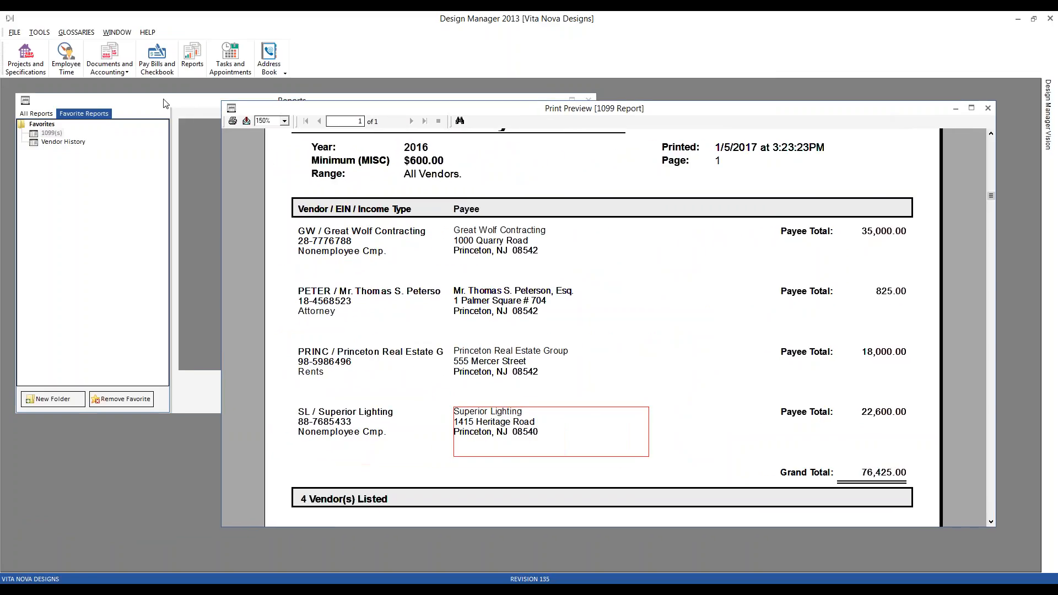
pyautogui.click(132, 131)
pyautogui.doubleClick(55, 133)
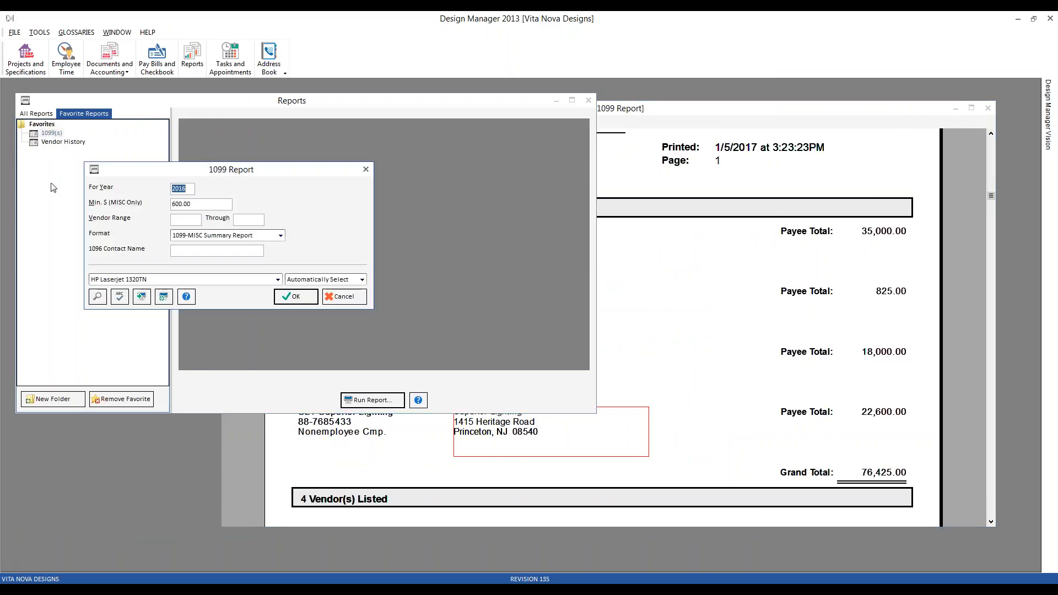
pyautogui.click(248, 237)
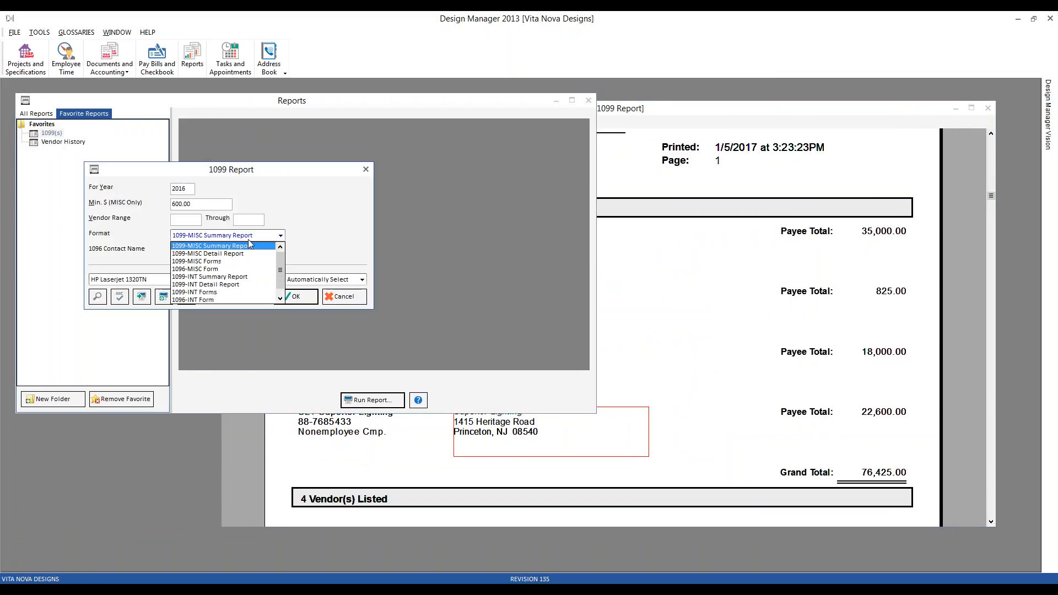
pyautogui.click(245, 253)
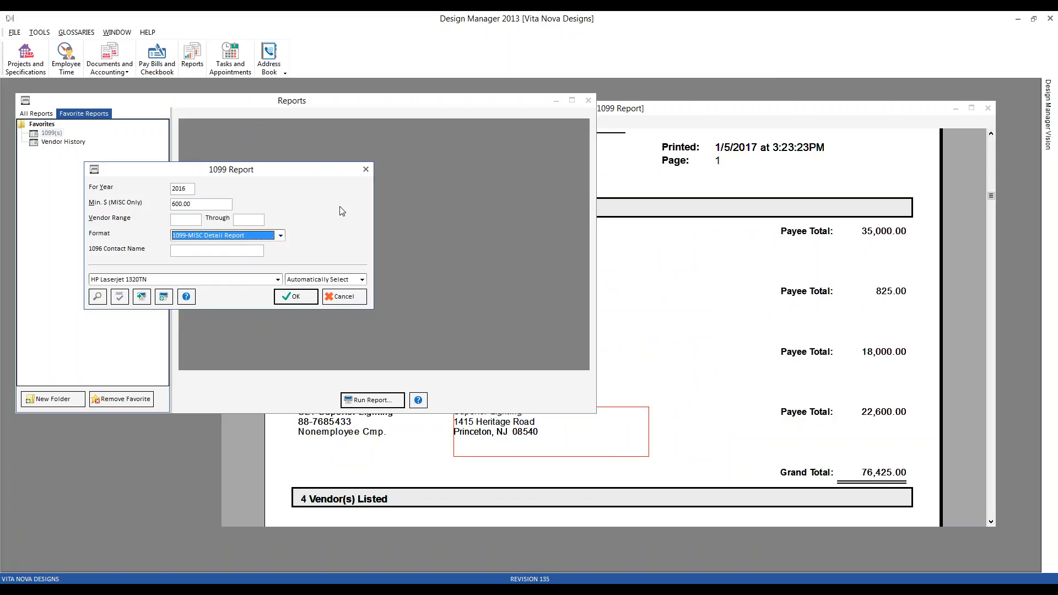
pyautogui.click(299, 297)
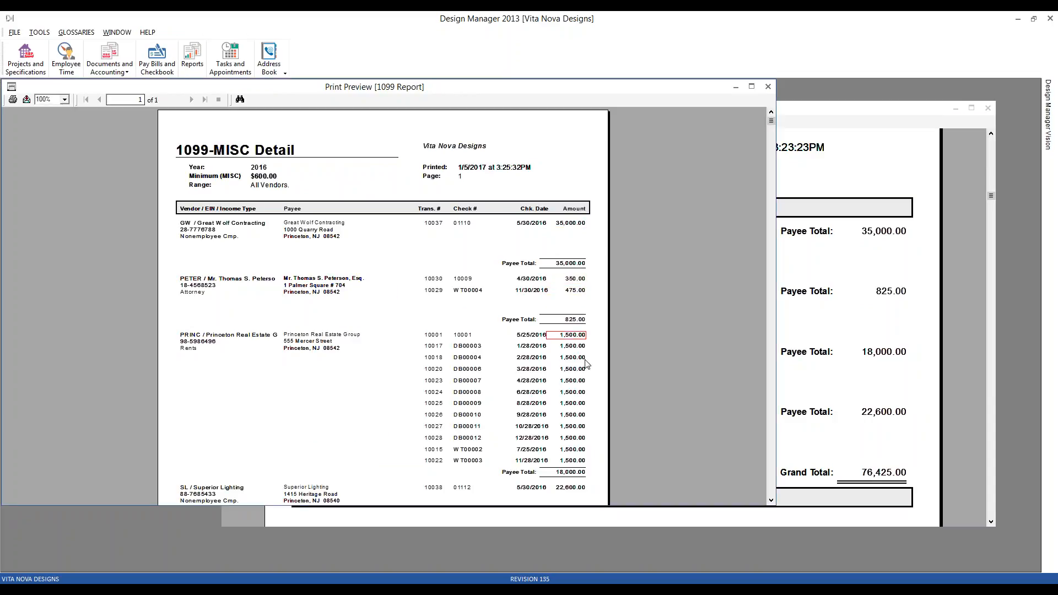
# Compare the payments in the 1099-MISC Detail preview at 150% with the summary totals, and close the detail preview.
pyautogui.click(888, 231)
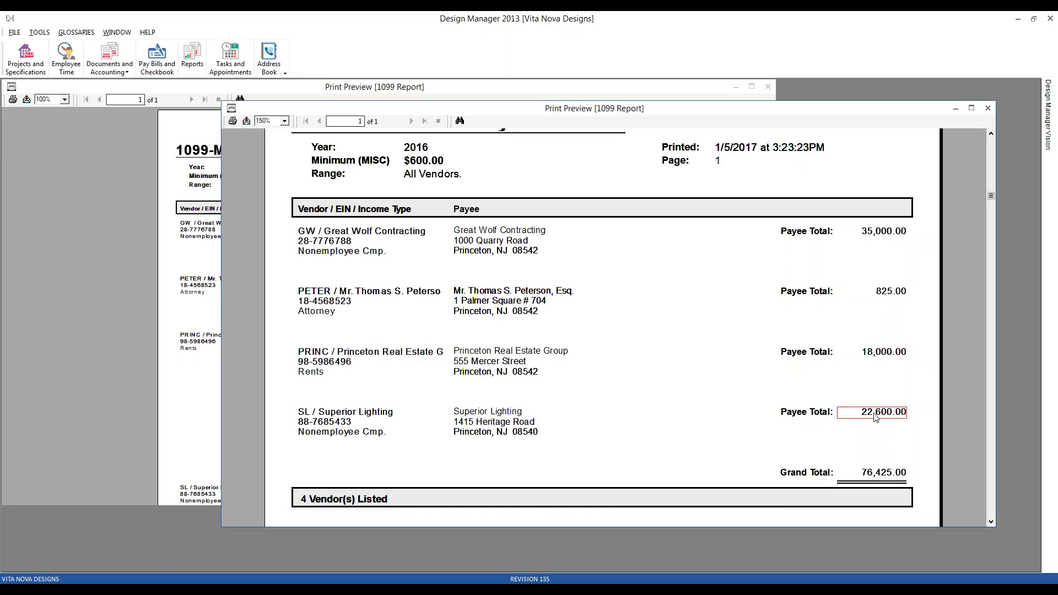
pyautogui.click(89, 266)
pyautogui.scroll(-1, 406, 302)
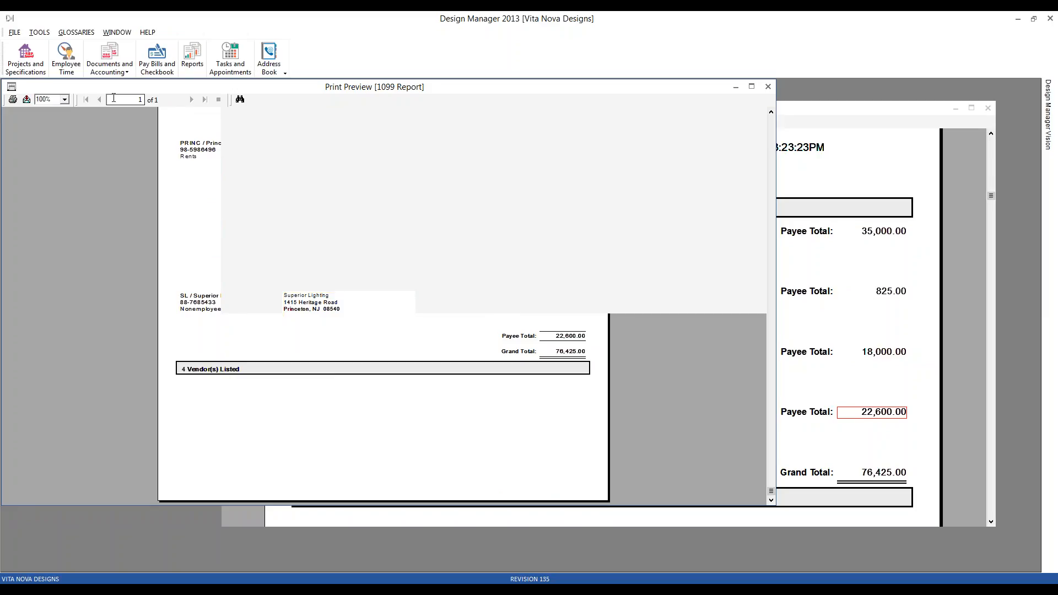
pyautogui.click(64, 99)
pyautogui.click(44, 145)
pyautogui.scroll(-3, 685, 330)
pyautogui.scroll(8, 666, 321)
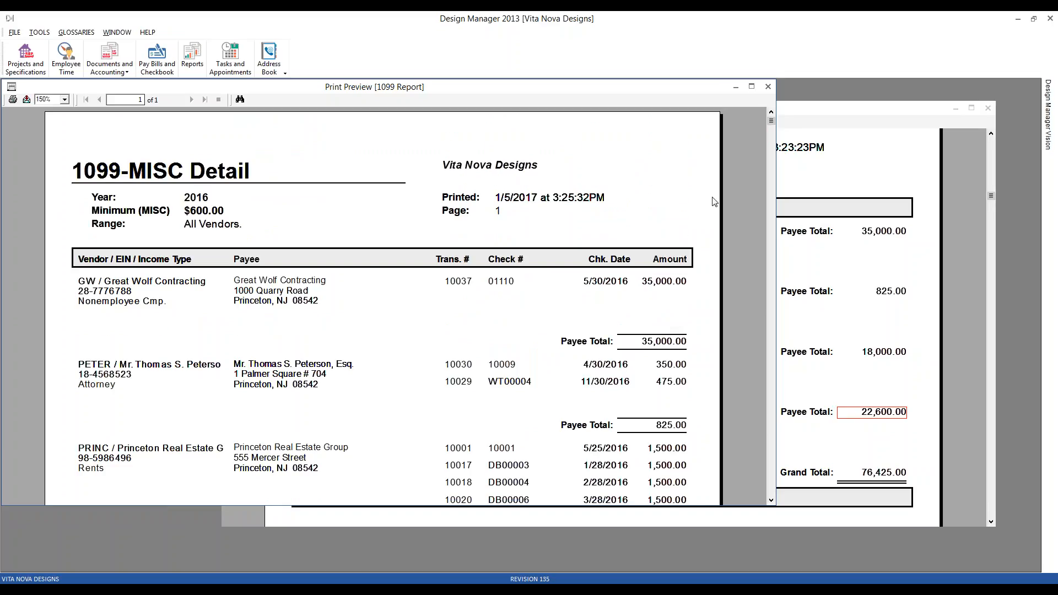
pyautogui.click(769, 88)
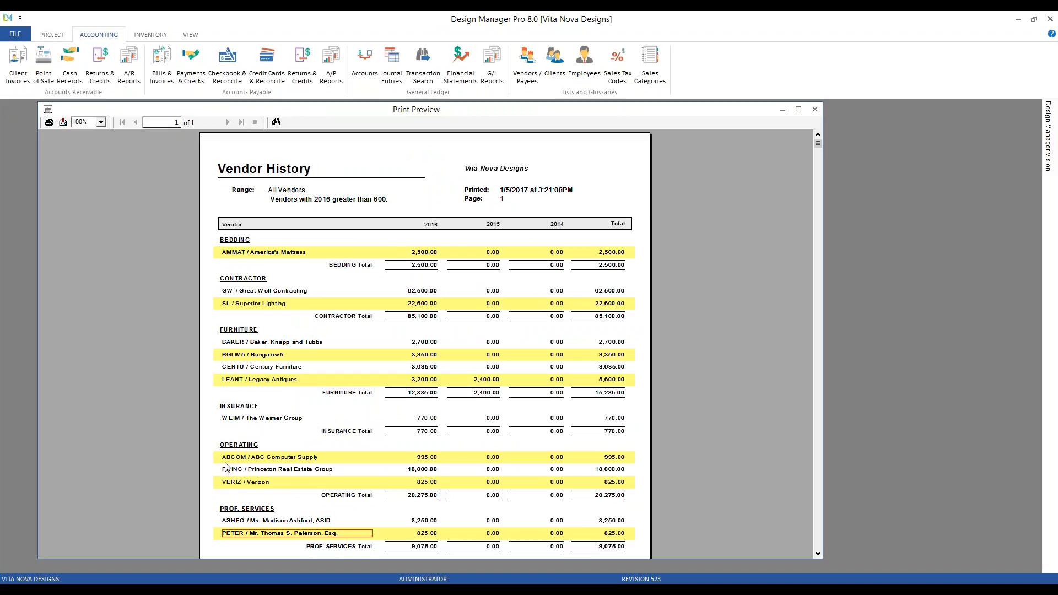
# In Design Manager Pro 8.0, check the operating and professional services vendors in the Vendor History preview against the 1099 payees.
pyautogui.click(276, 457)
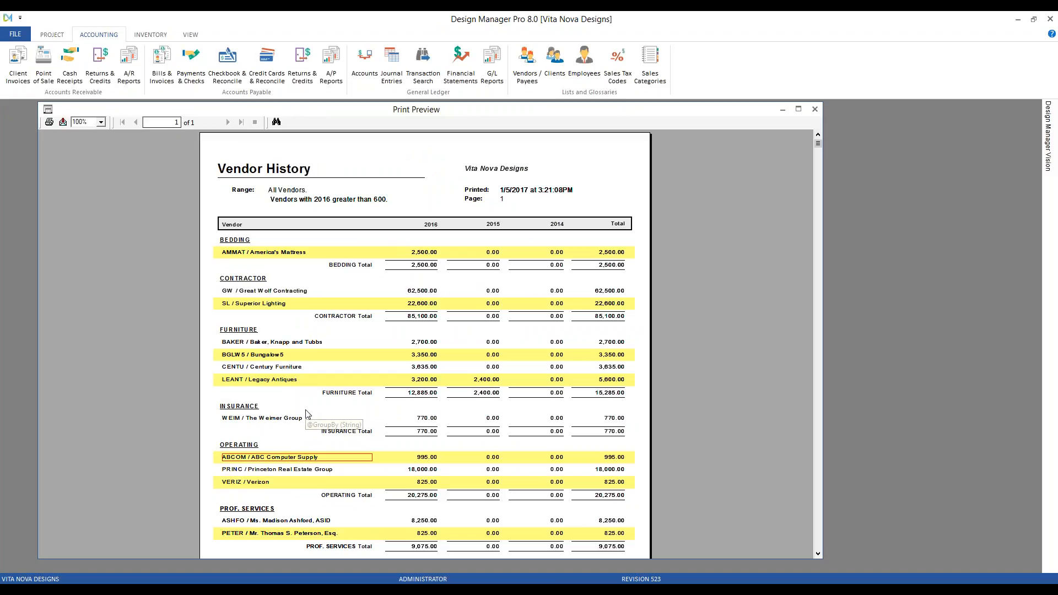
pyautogui.click(301, 522)
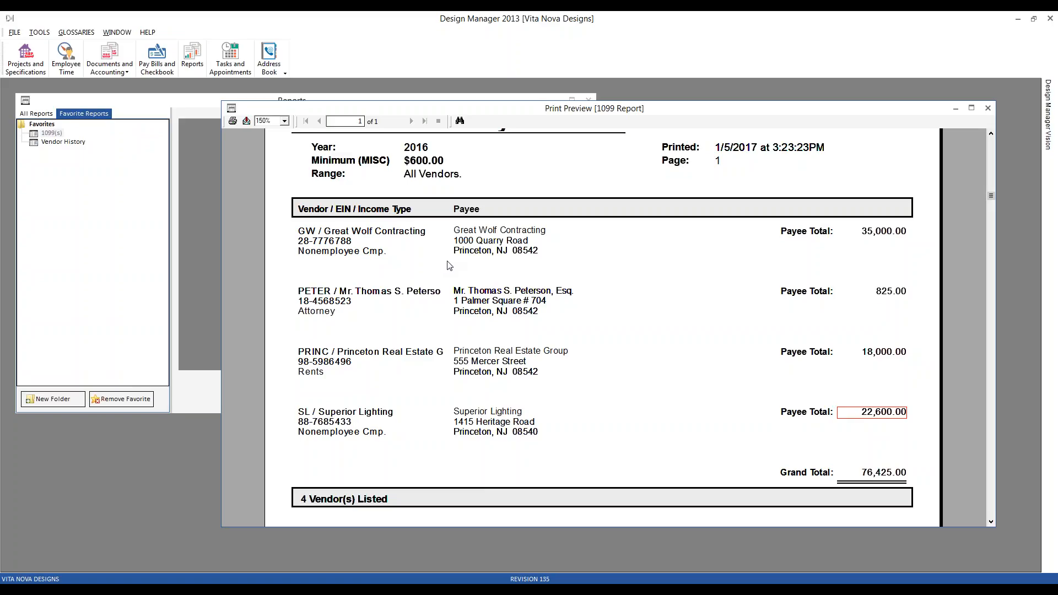
# In Design Manager 2013, open the first PROF. SERVICES vendor in the Vendor Glossary for editing and move the record window aside.
pyautogui.click(77, 33)
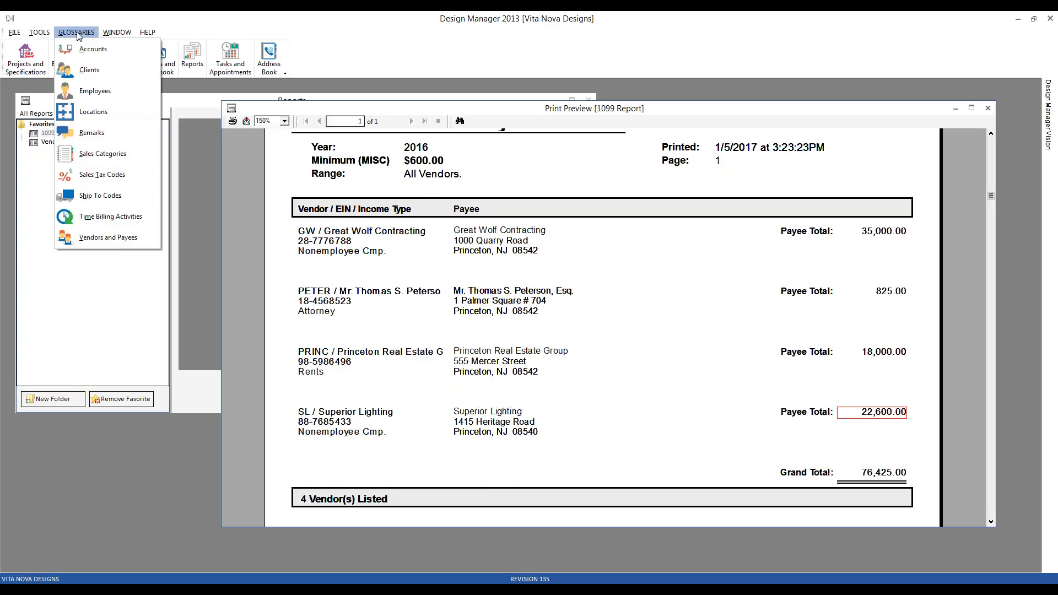
pyautogui.click(91, 239)
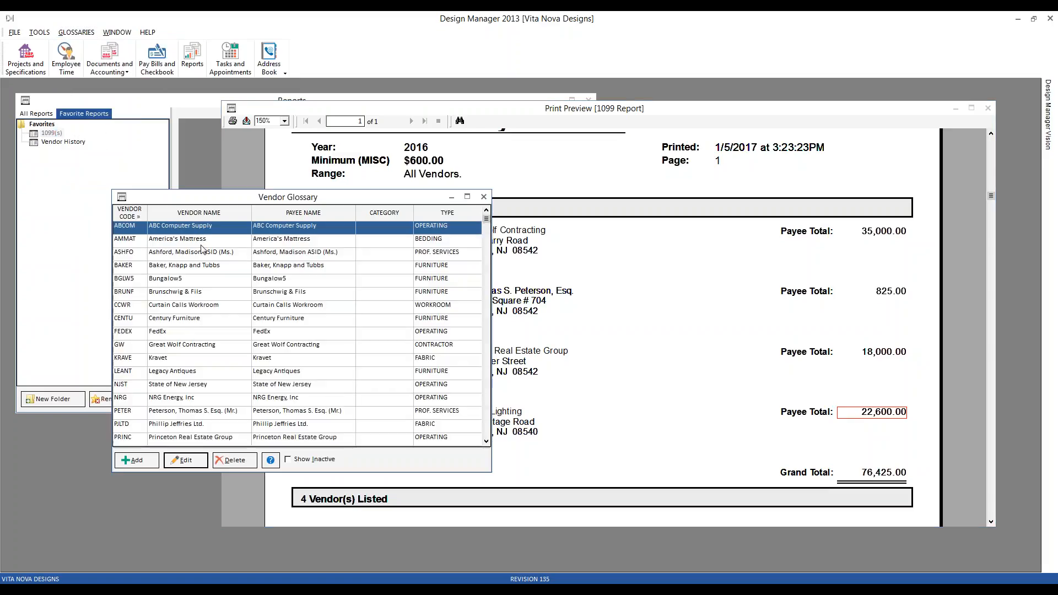
pyautogui.click(214, 258)
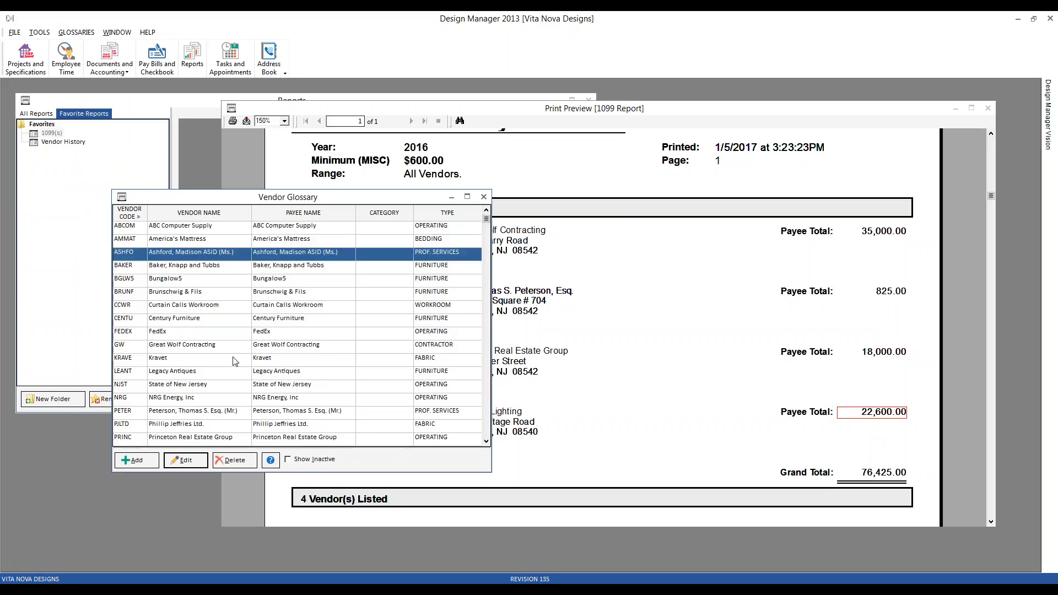
pyautogui.click(186, 460)
pyautogui.moveTo(307, 214); pyautogui.dragTo(401, 179)
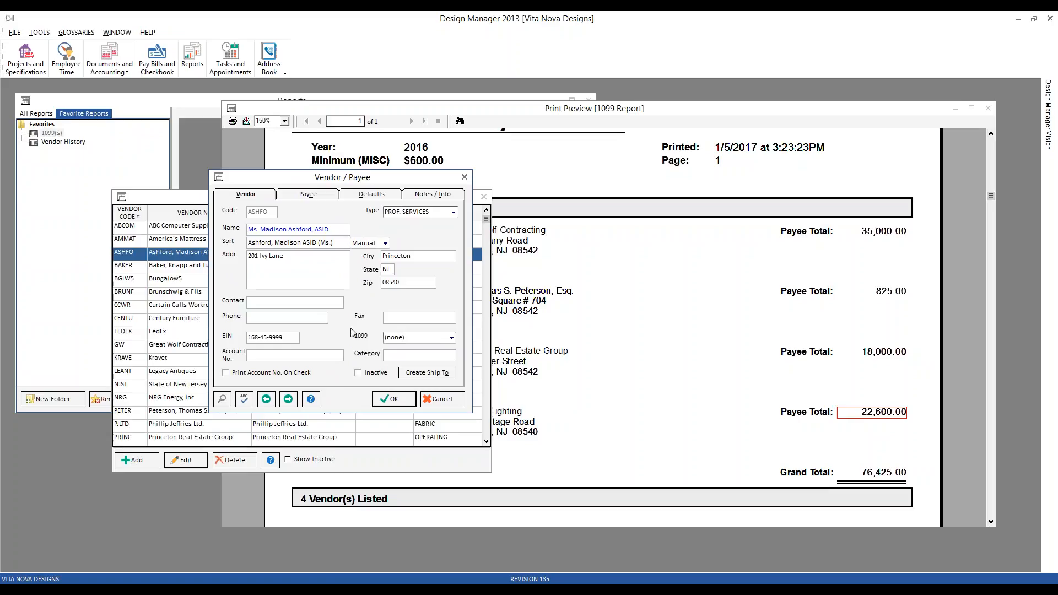
# Set the vendor's 1099 type to MISC - Nonemployee Comp, check its EIN, and save the record.
pyautogui.click(451, 338)
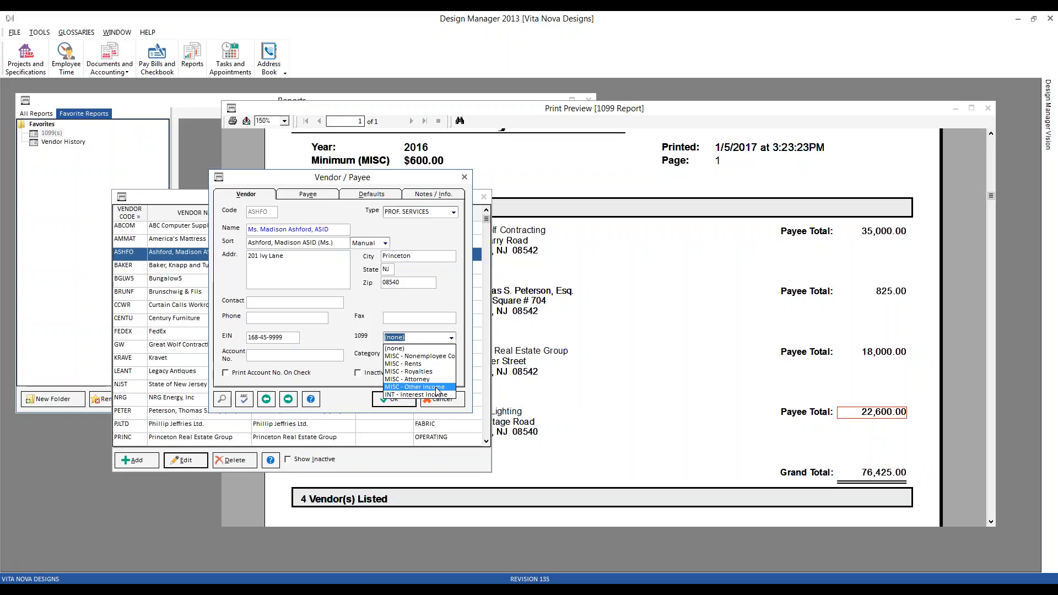
pyautogui.click(443, 356)
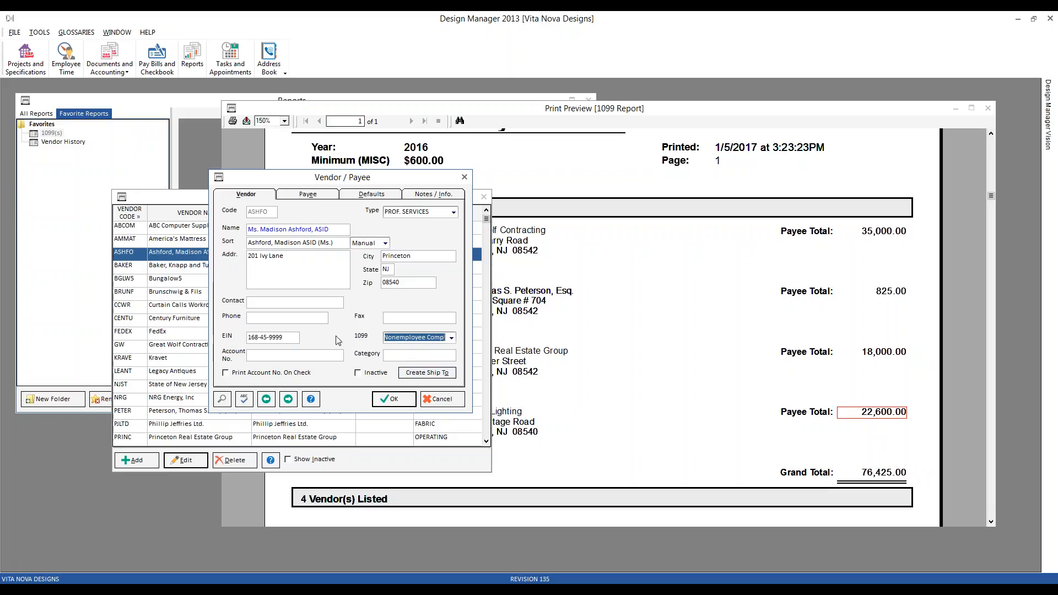
pyautogui.moveTo(284, 338); pyautogui.dragTo(270, 341)
pyautogui.doubleClick(270, 340)
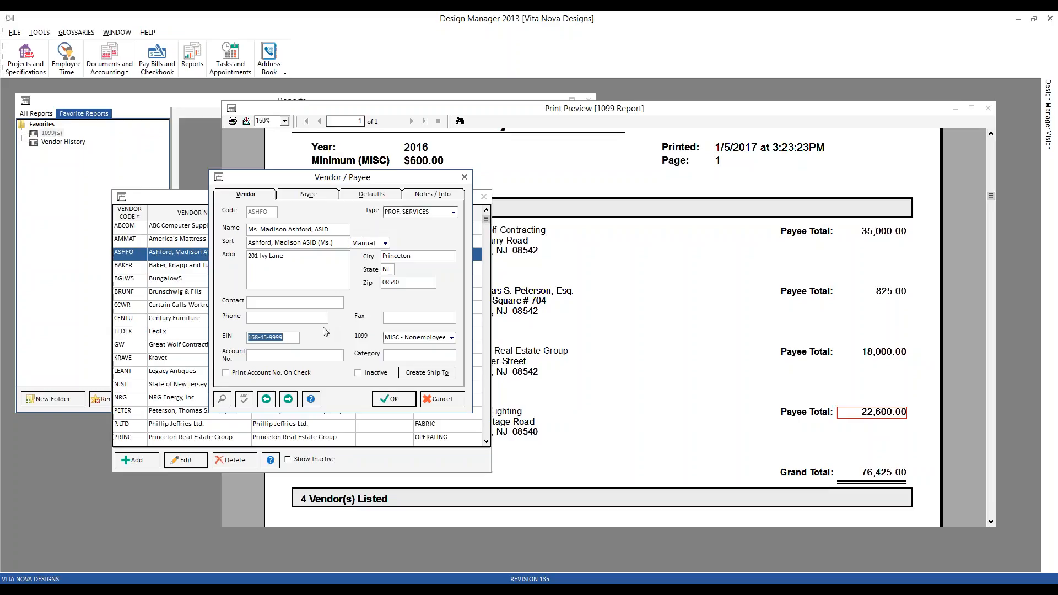
pyautogui.click(405, 401)
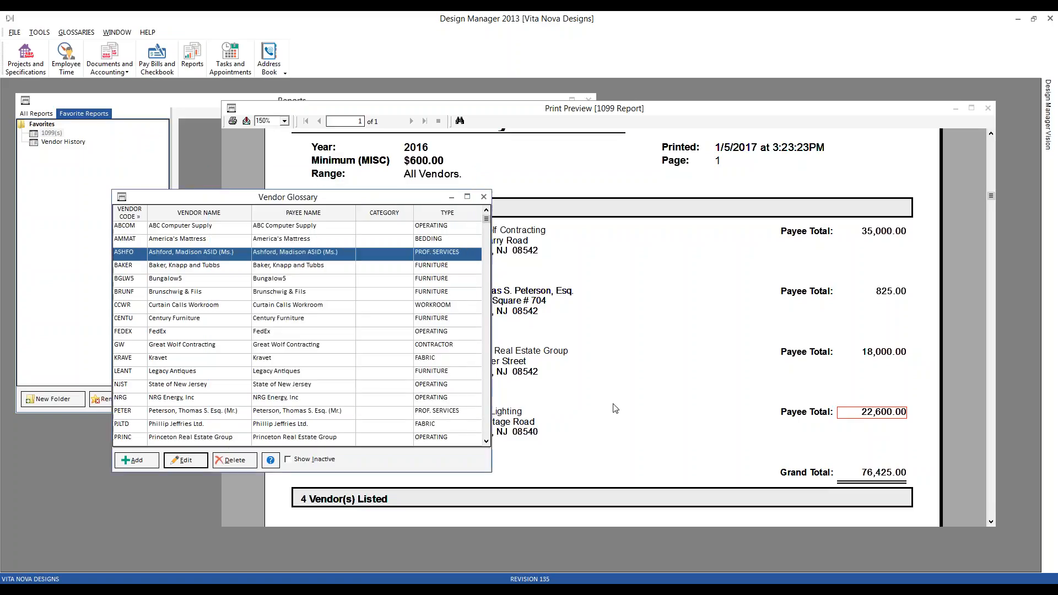
# Close the old summary preview, rerun the 2016 1099-MISC Summary Report, and check the edited vendor's entry.
pyautogui.click(988, 108)
pyautogui.moveTo(385, 203); pyautogui.dragTo(883, 115)
pyautogui.doubleClick(49, 134)
pyautogui.click(349, 355)
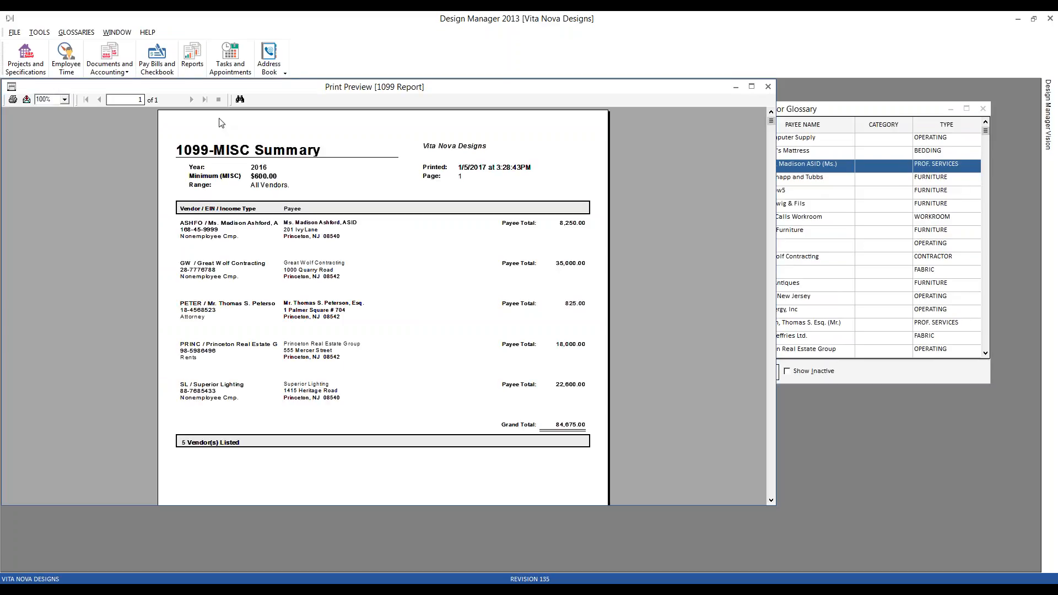
pyautogui.click(207, 229)
pyautogui.click(271, 223)
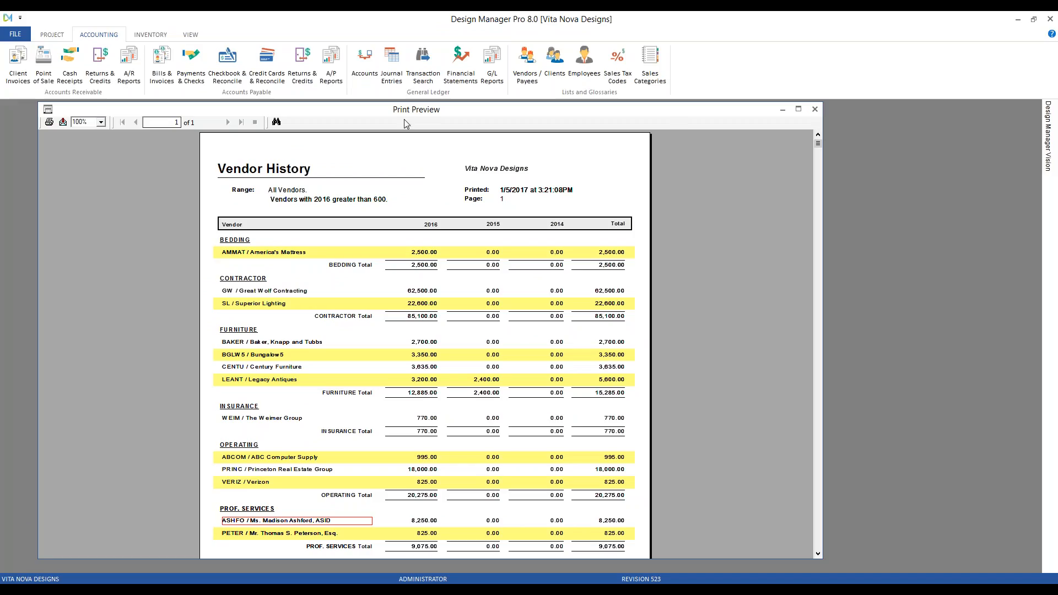
# In Design Manager Pro 8.0, set the first PROF. SERVICES vendor's 1099 type to MISC - Nonemployee Comp, save the record, and close the Vendor Glossary.
pyautogui.click(783, 112)
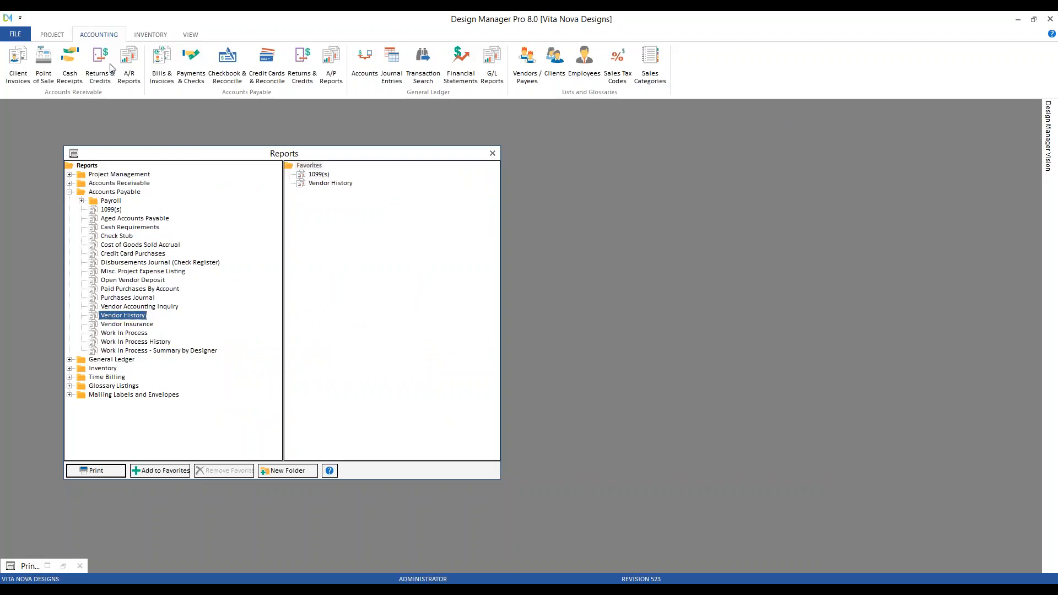
pyautogui.click(534, 76)
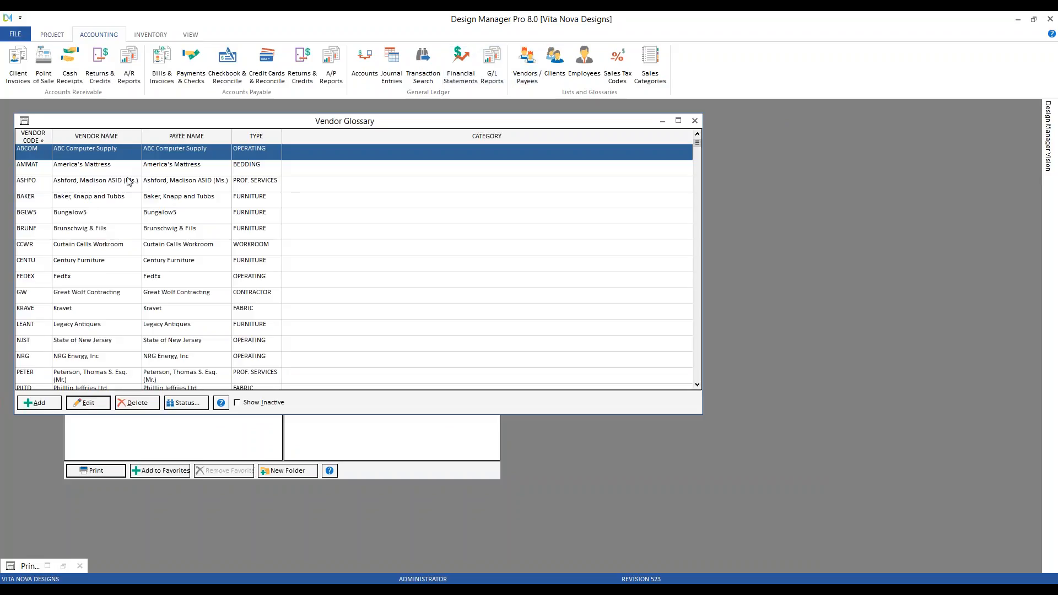
pyautogui.doubleClick(128, 184)
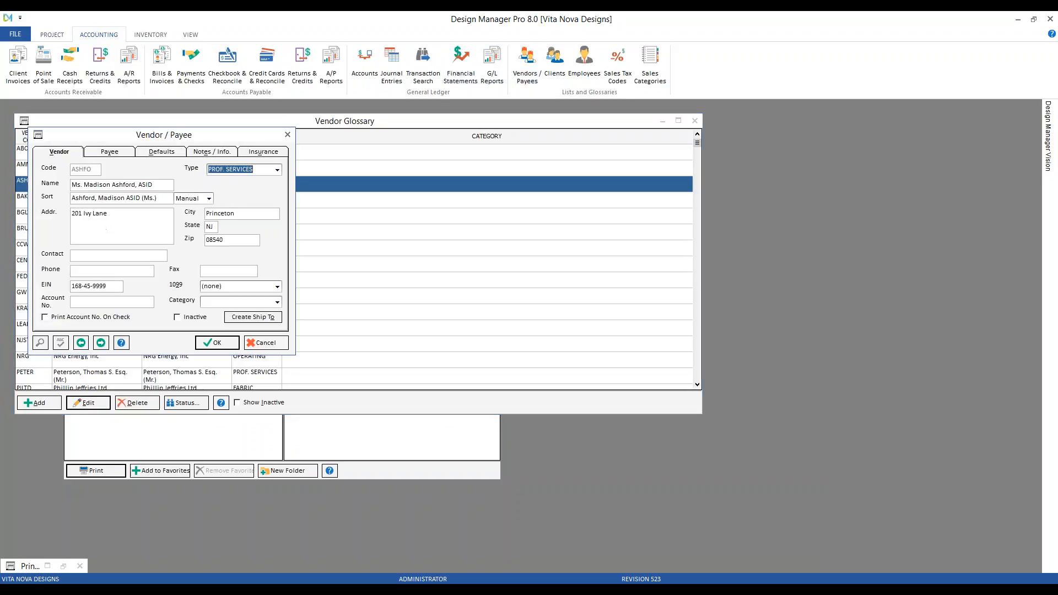
pyautogui.click(277, 288)
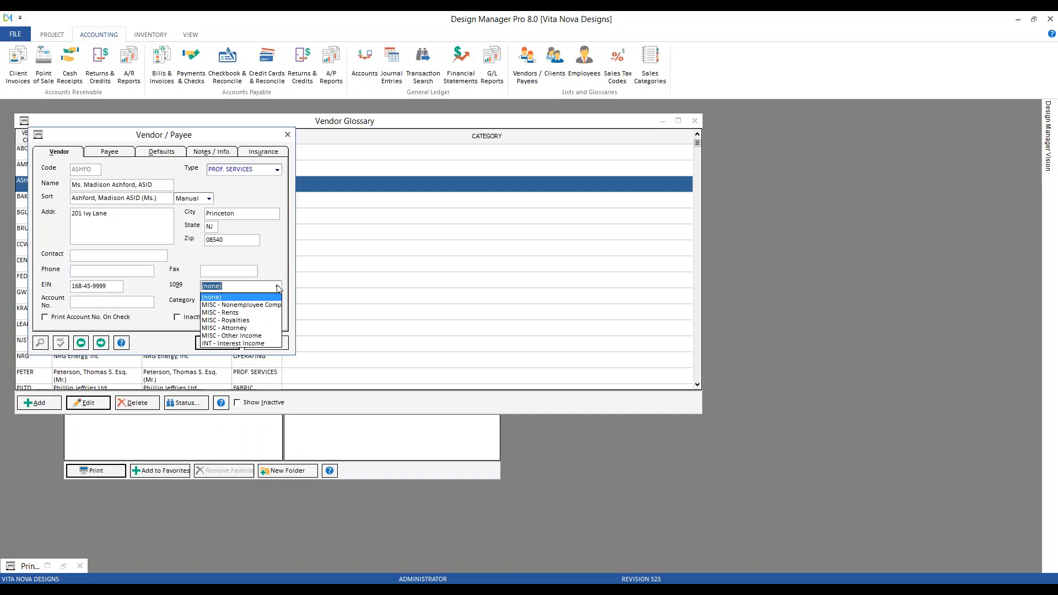
pyautogui.click(272, 304)
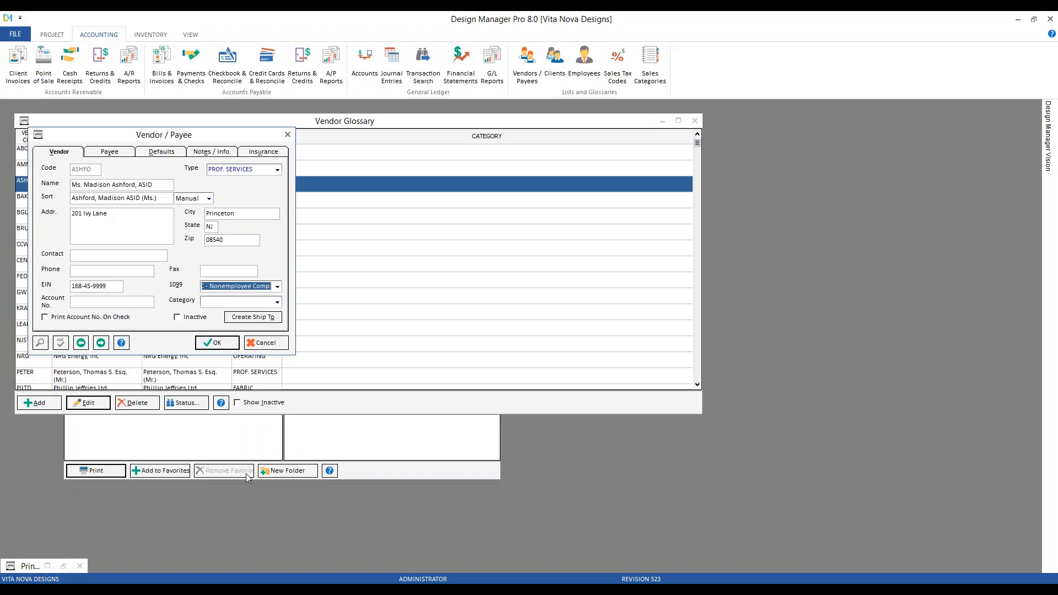
pyautogui.click(222, 343)
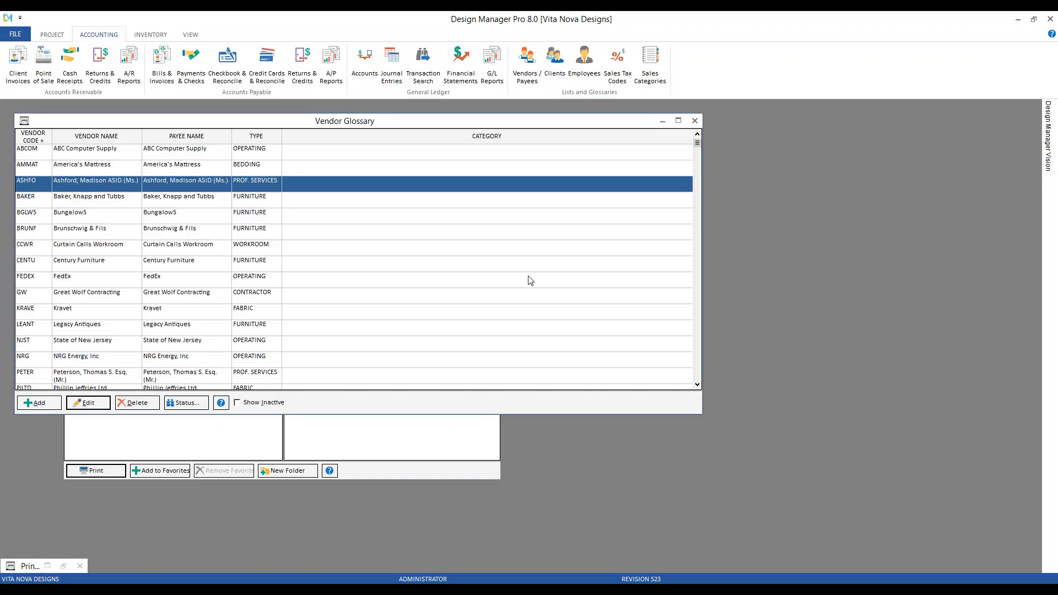
pyautogui.click(694, 120)
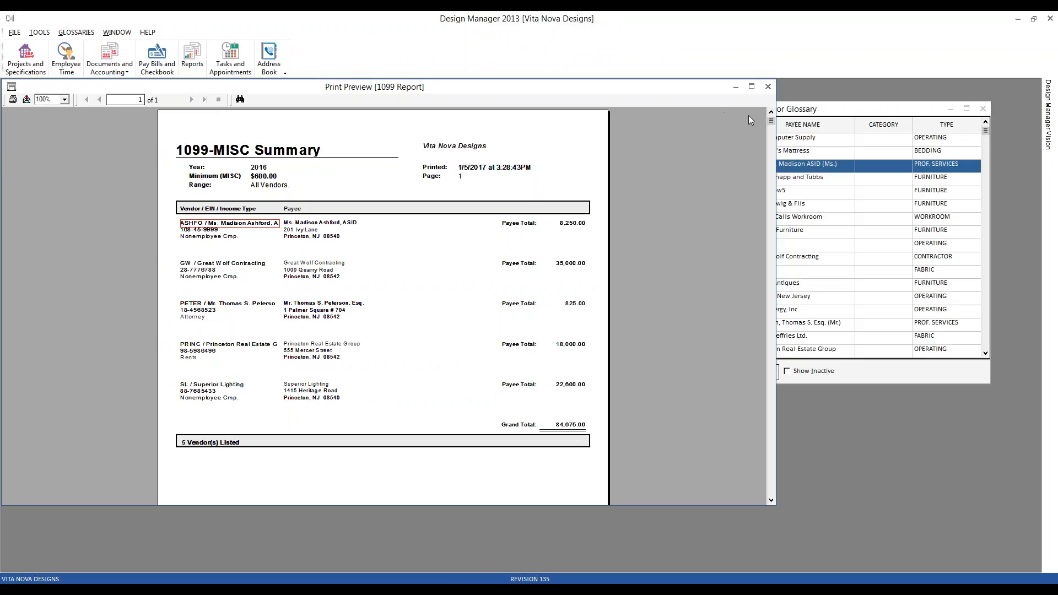
# In Design Manager 2013, open ABC Computer Supply's vendor record, check its EIN and 1099 type, and close it without changes.
pyautogui.click(829, 113)
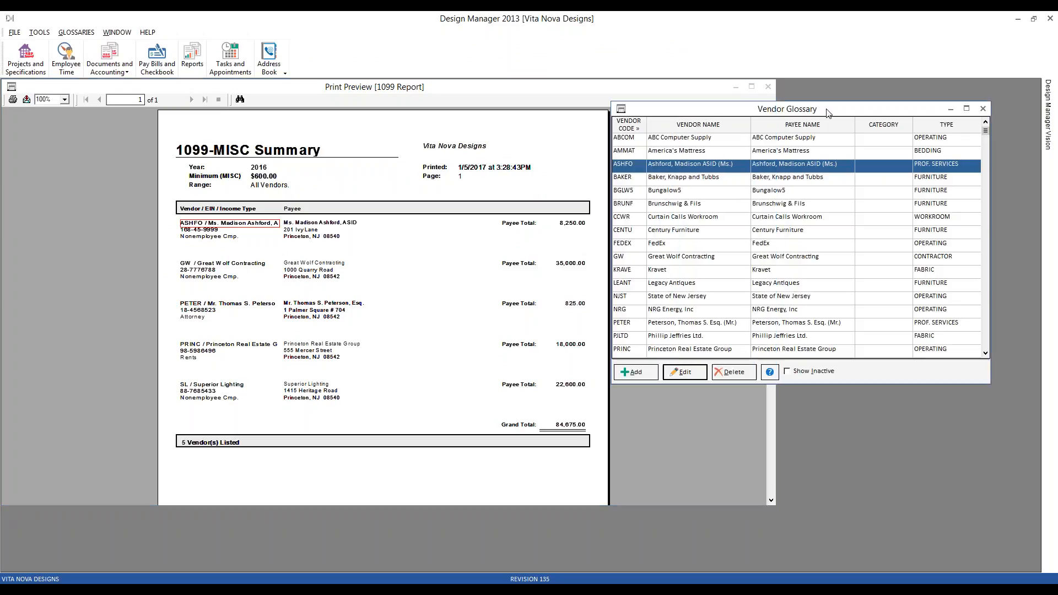
pyautogui.click(735, 87)
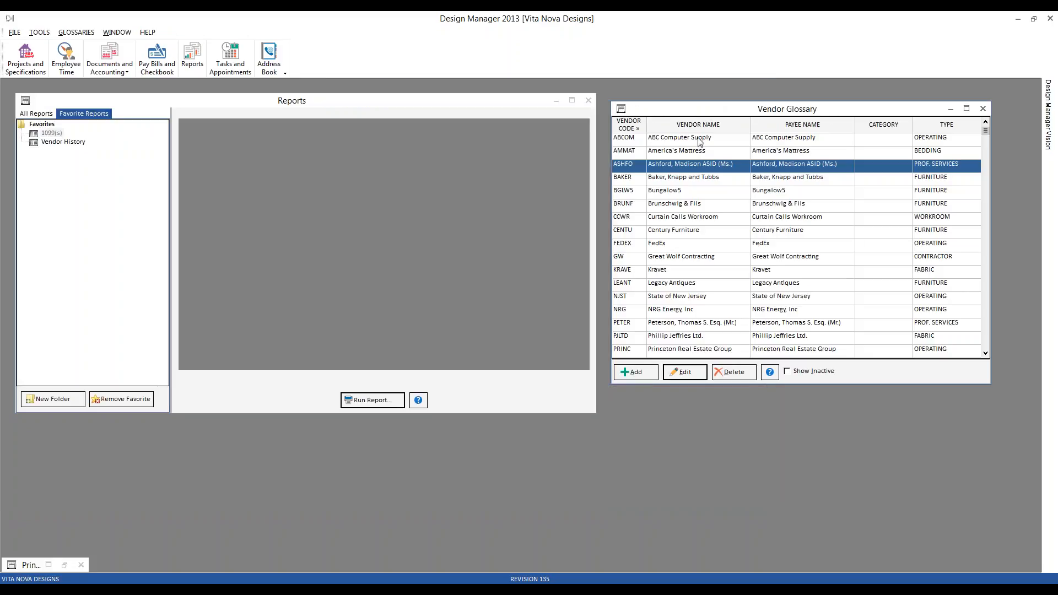
pyautogui.click(707, 142)
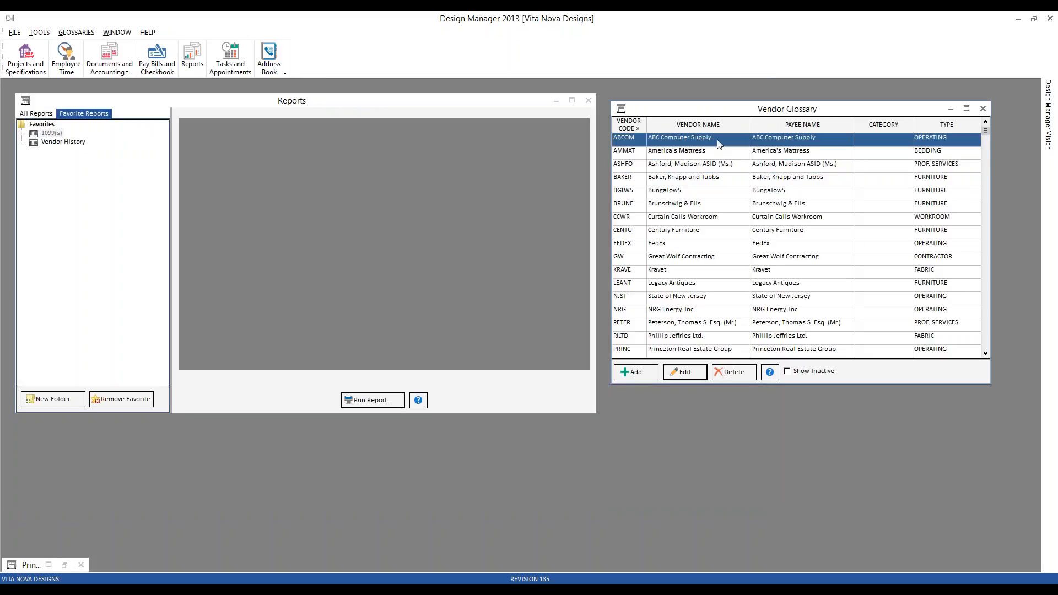
pyautogui.doubleClick(720, 144)
pyautogui.moveTo(205, 94); pyautogui.dragTo(571, 174)
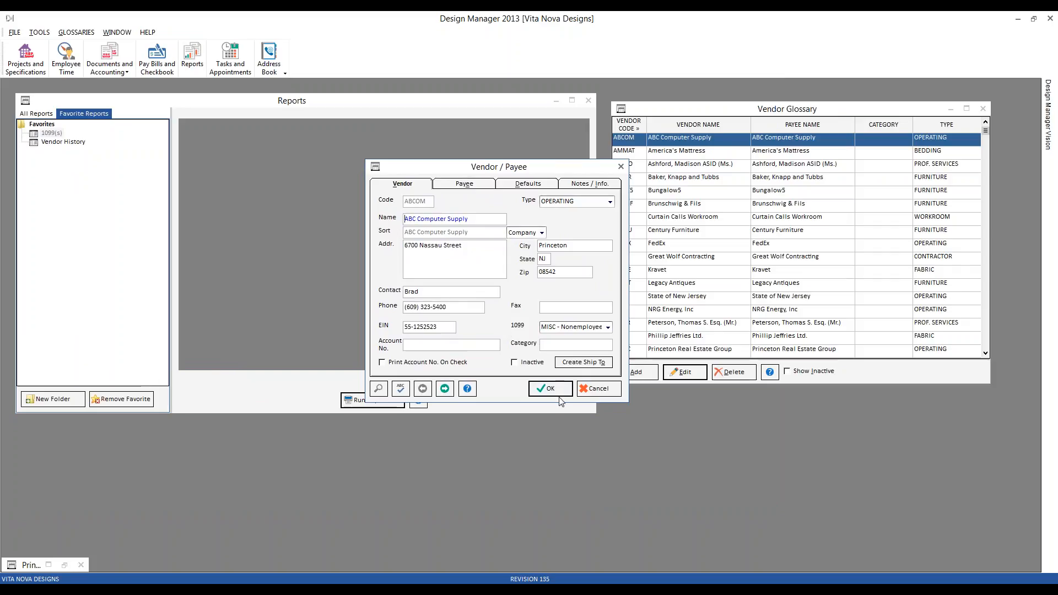
pyautogui.click(595, 390)
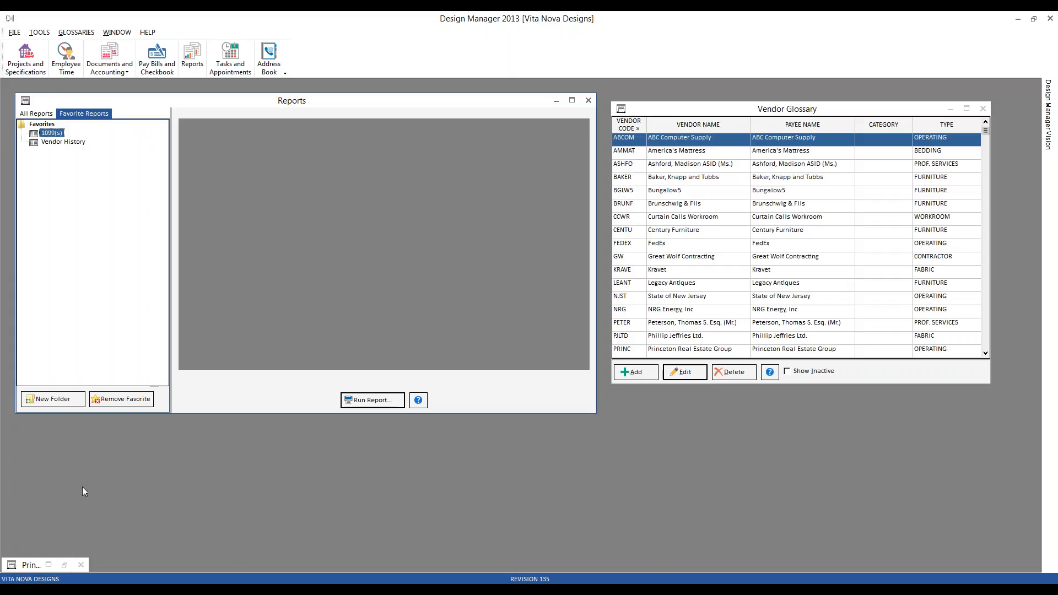
# Check the unpaid vendor bills in the Checking window and close the old 1099-MISC Summary preview.
pyautogui.click(157, 55)
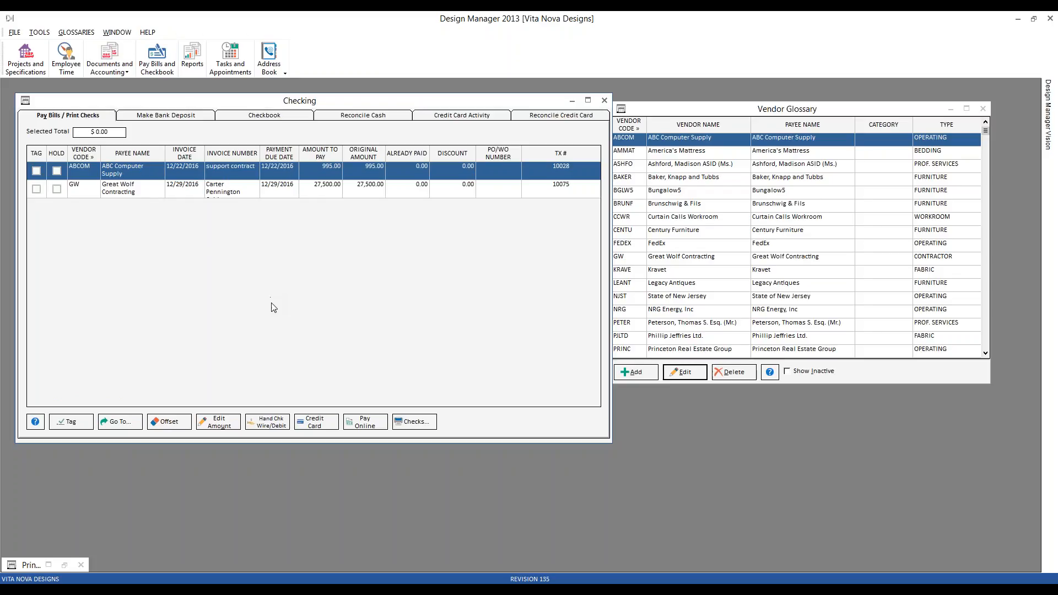
pyautogui.click(65, 567)
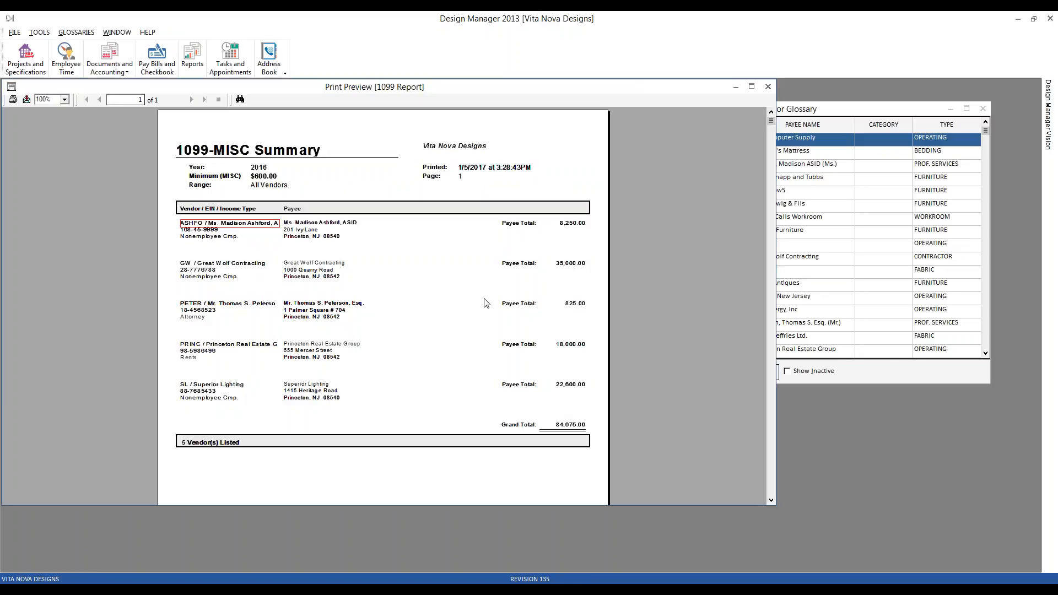
pyautogui.click(768, 87)
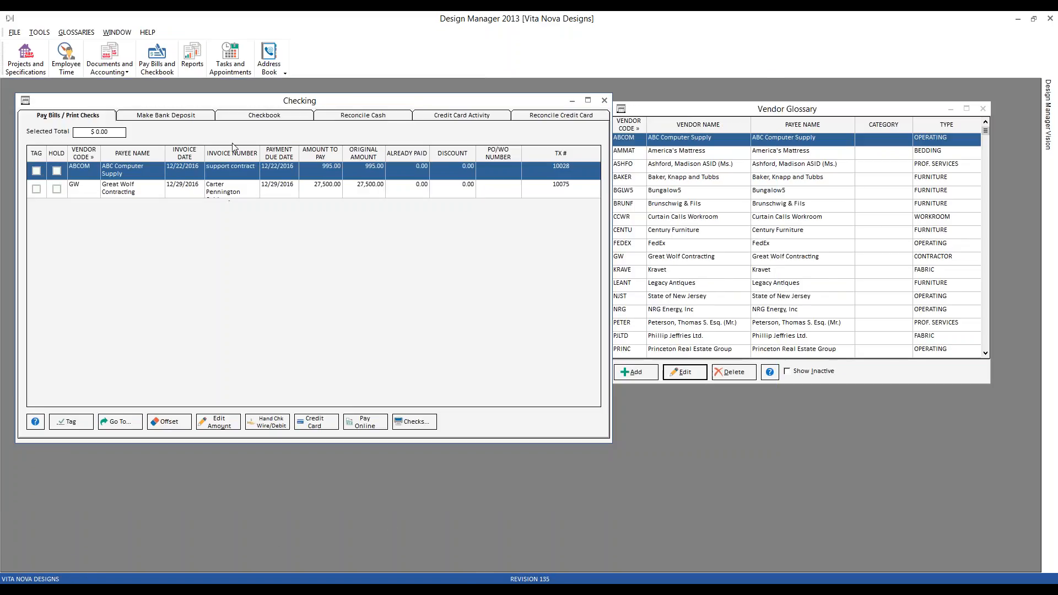
# Run the Vendor History report for all vendors, check ABC Computer Supply's prior-year entry, and close the preview.
pyautogui.click(192, 57)
pyautogui.doubleClick(62, 147)
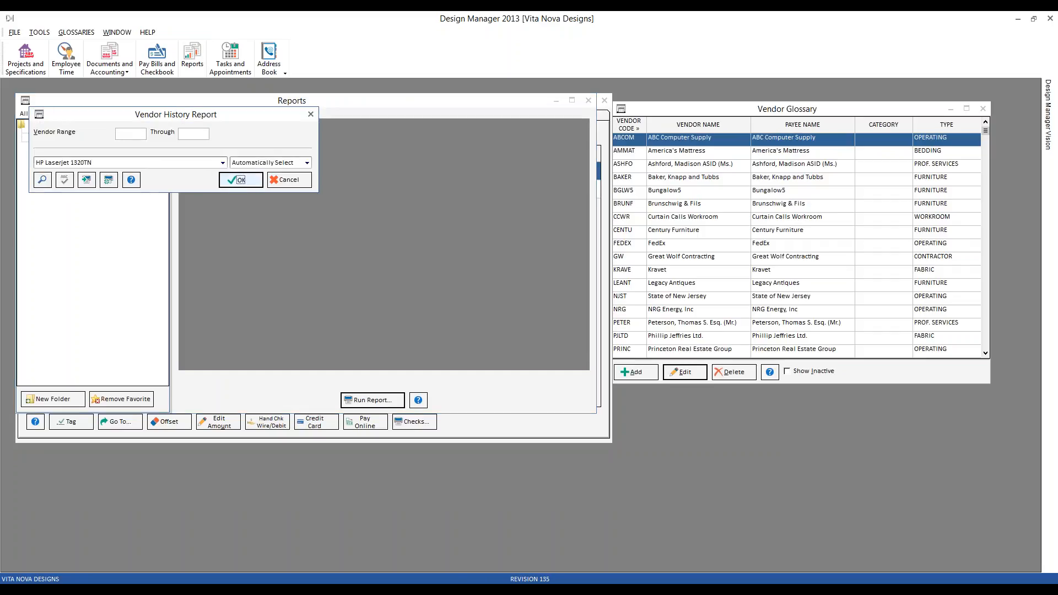
pyautogui.click(241, 180)
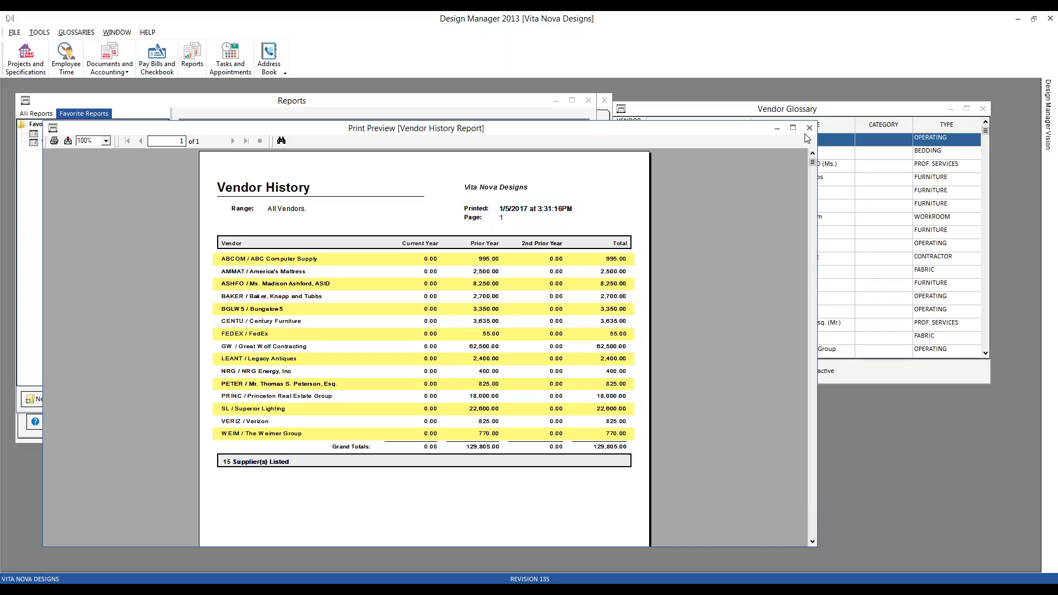
pyautogui.click(809, 128)
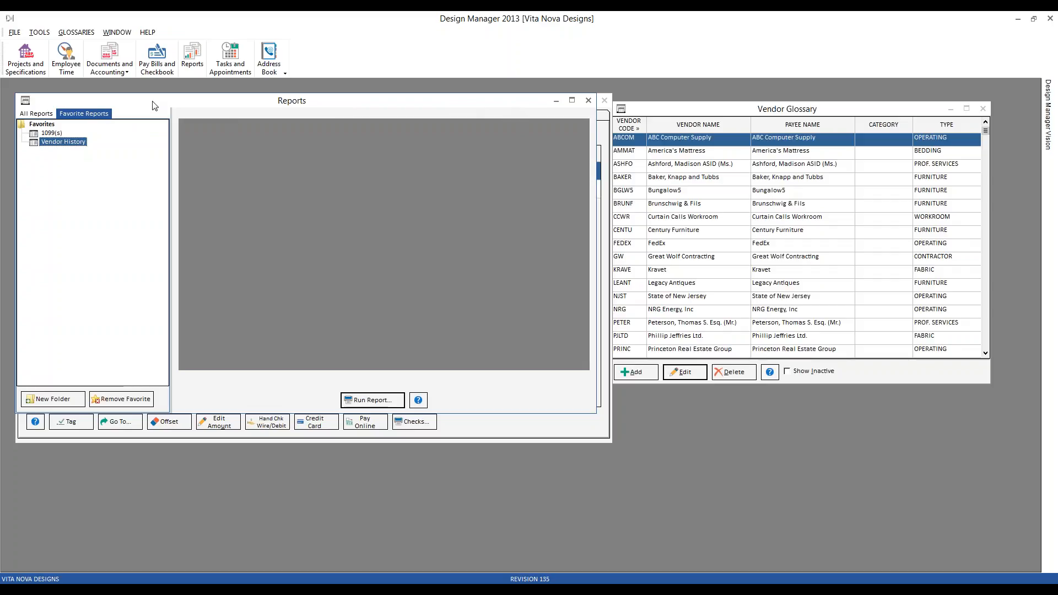
# Run the detailed Aged Accounts Payable report as of 12/2016, check the open vendor invoices, and close the preview.
pyautogui.click(46, 114)
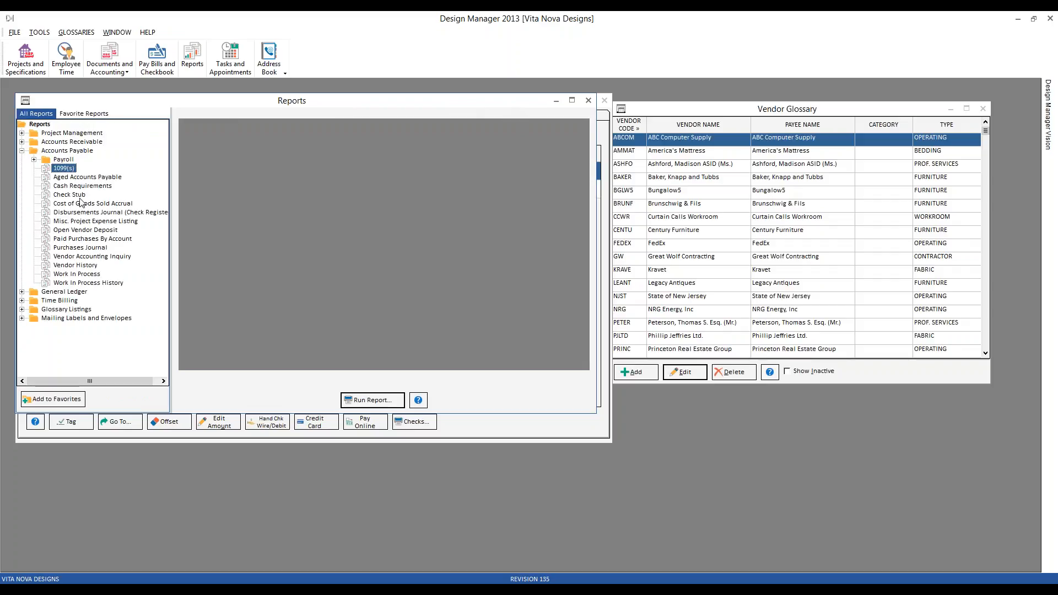
pyautogui.click(60, 151)
pyautogui.click(89, 180)
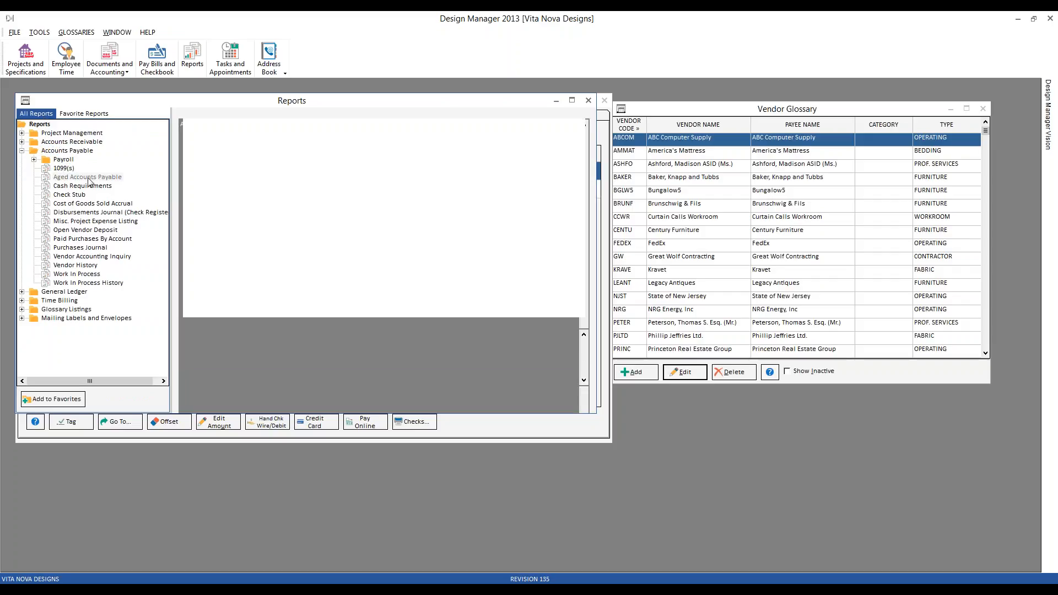
pyautogui.doubleClick(89, 180)
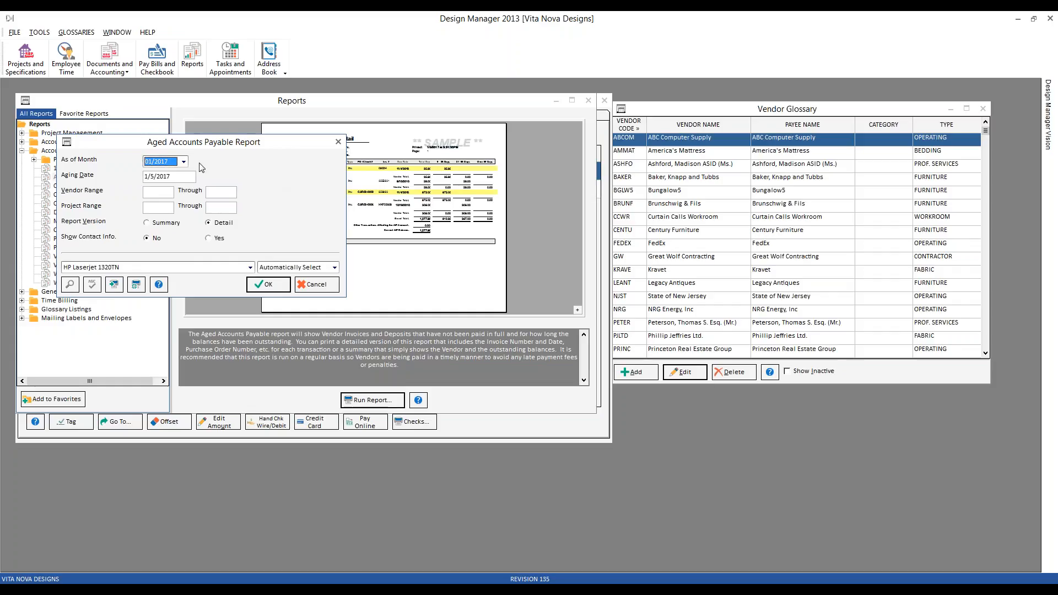
pyautogui.click(184, 161)
pyautogui.click(184, 173)
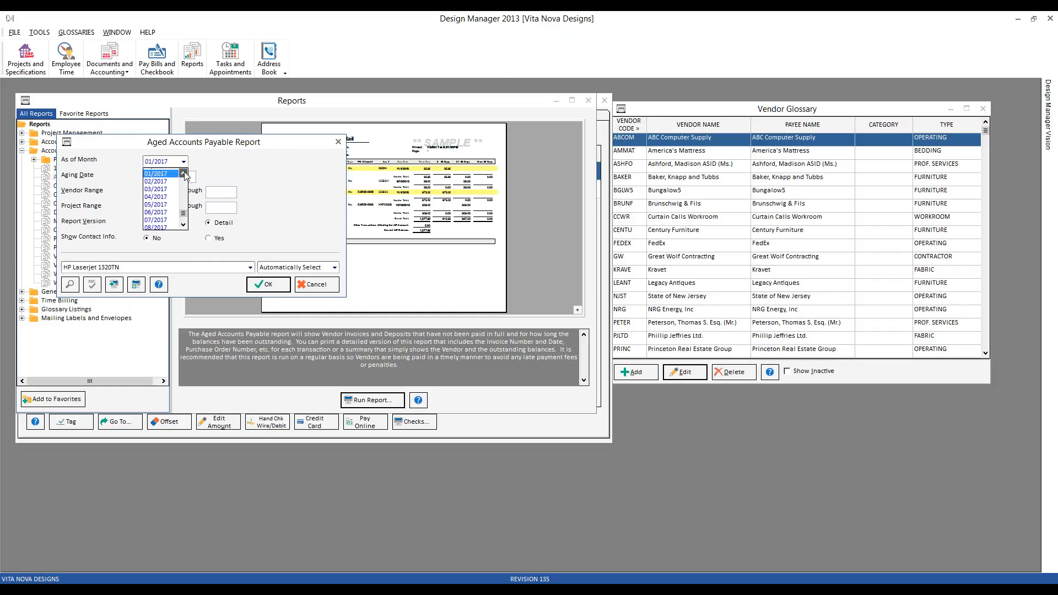
pyautogui.click(165, 171)
pyautogui.click(268, 285)
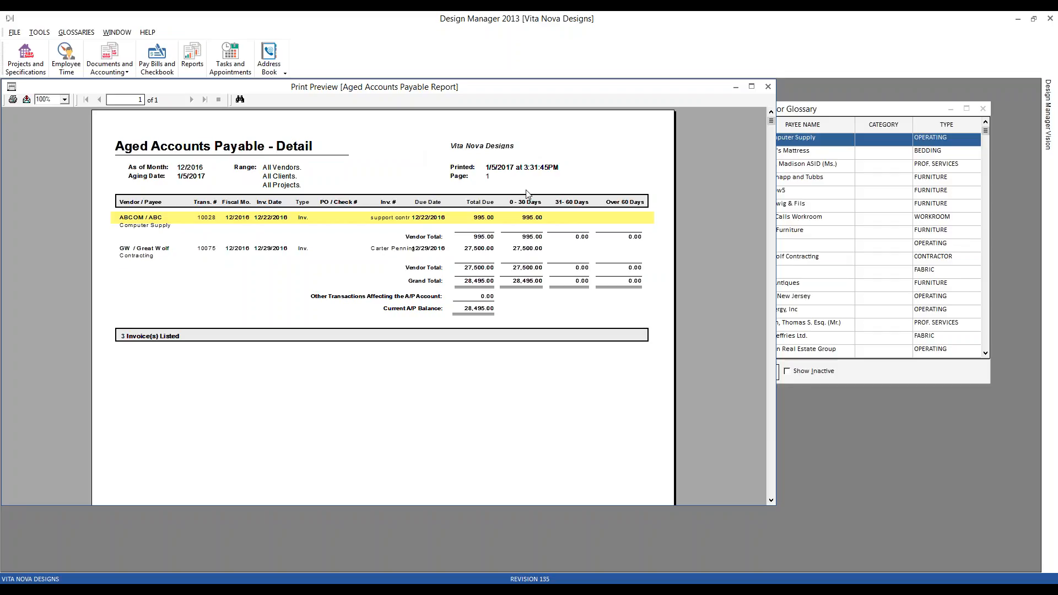
pyautogui.click(768, 87)
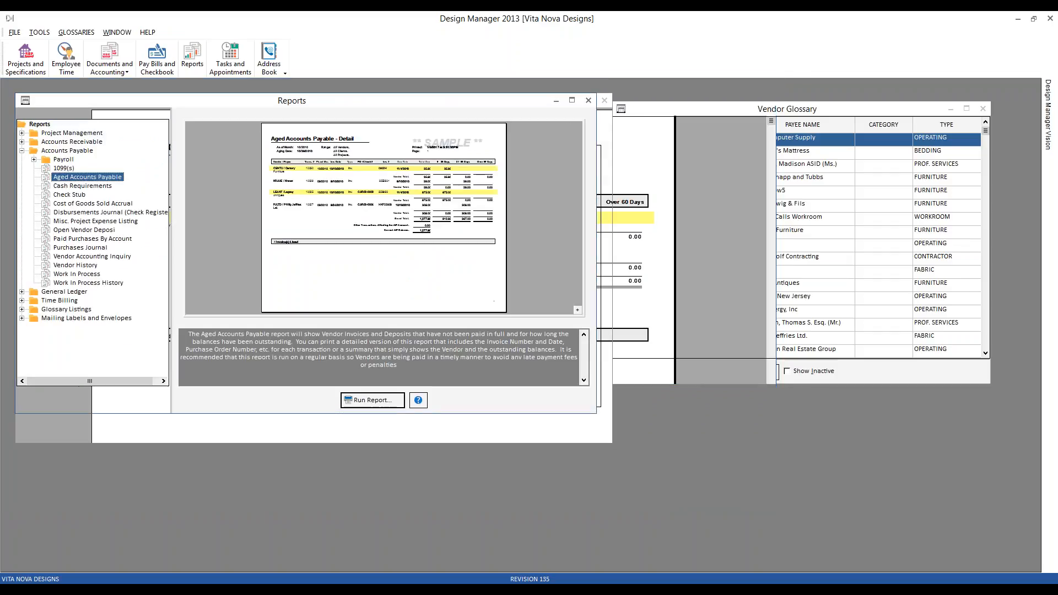
# Close the Reports, Checking, and Vendor Glossary windows.
pyautogui.click(588, 102)
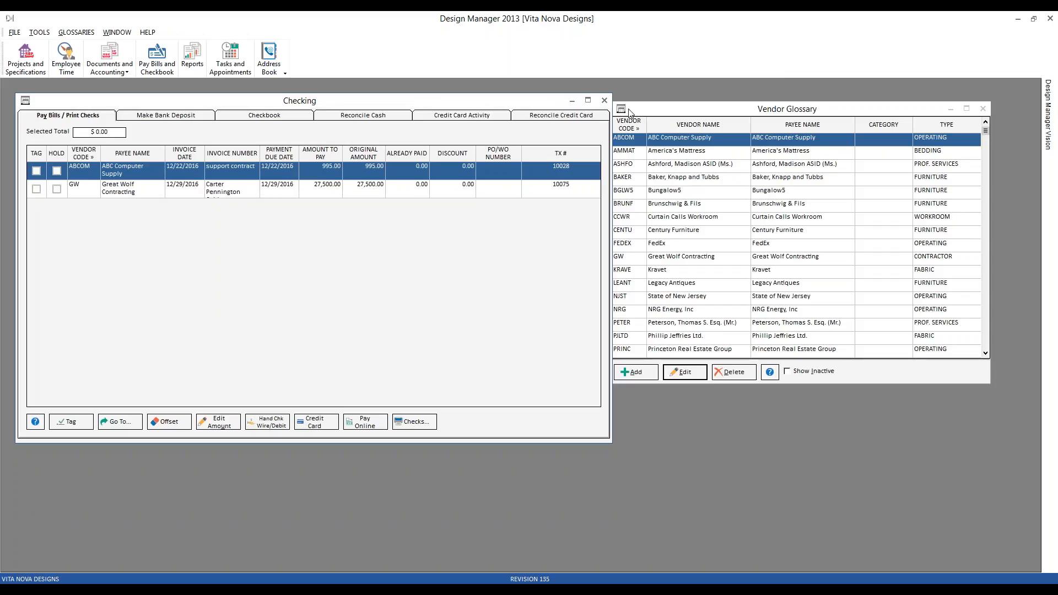
pyautogui.click(605, 100)
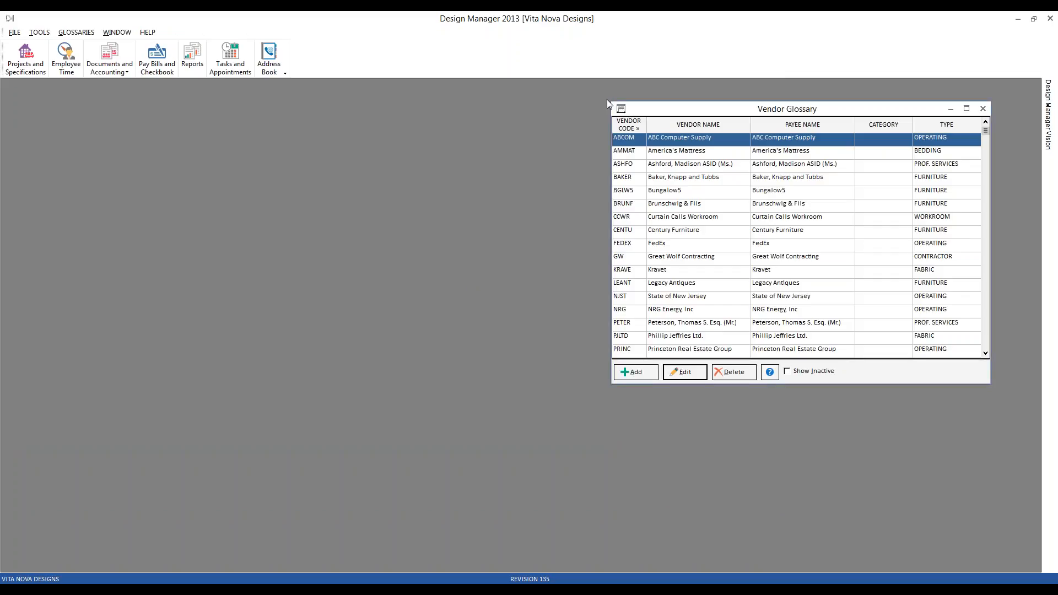
pyautogui.click(983, 110)
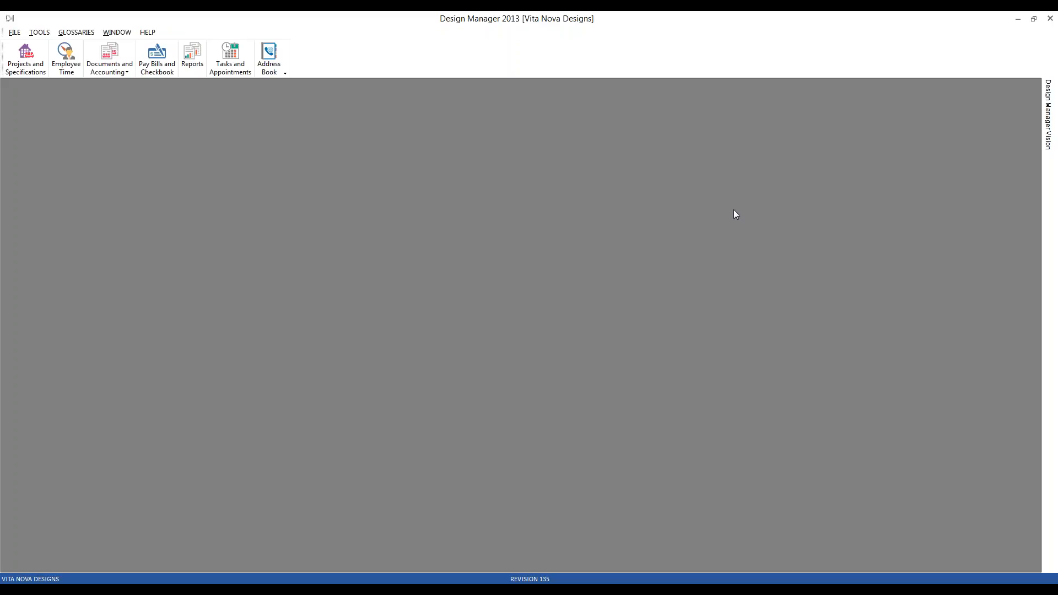
# Run the favorite 1099 report for 2016 in the 1096-MISC Form format, entering the contact person's full name as the 1096 contact.
pyautogui.click(192, 58)
pyautogui.moveTo(170, 170); pyautogui.dragTo(146, 147)
pyautogui.click(143, 159)
pyautogui.doubleClick(98, 179)
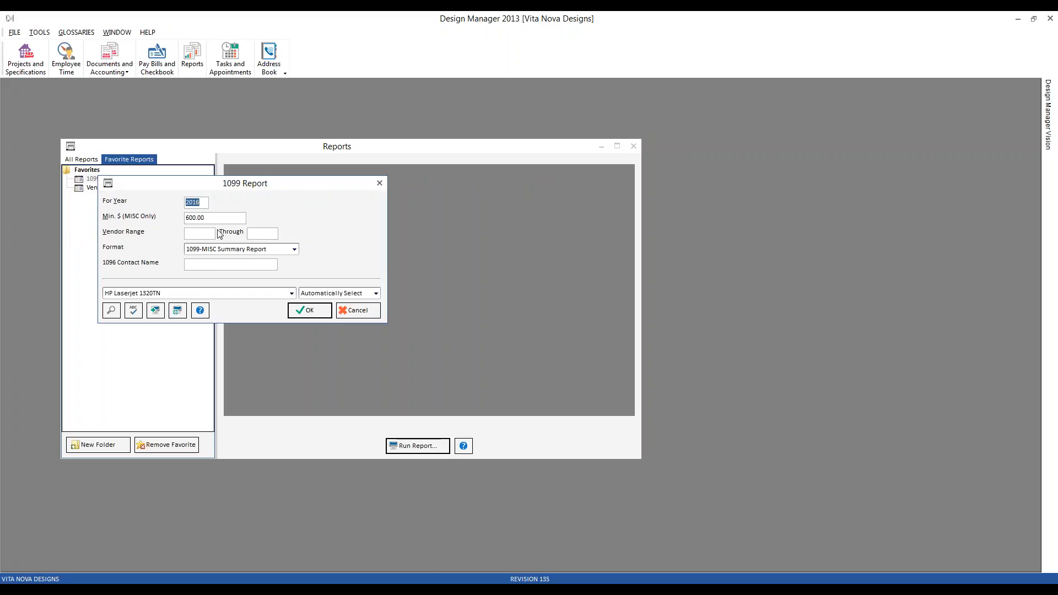
pyautogui.click(296, 248)
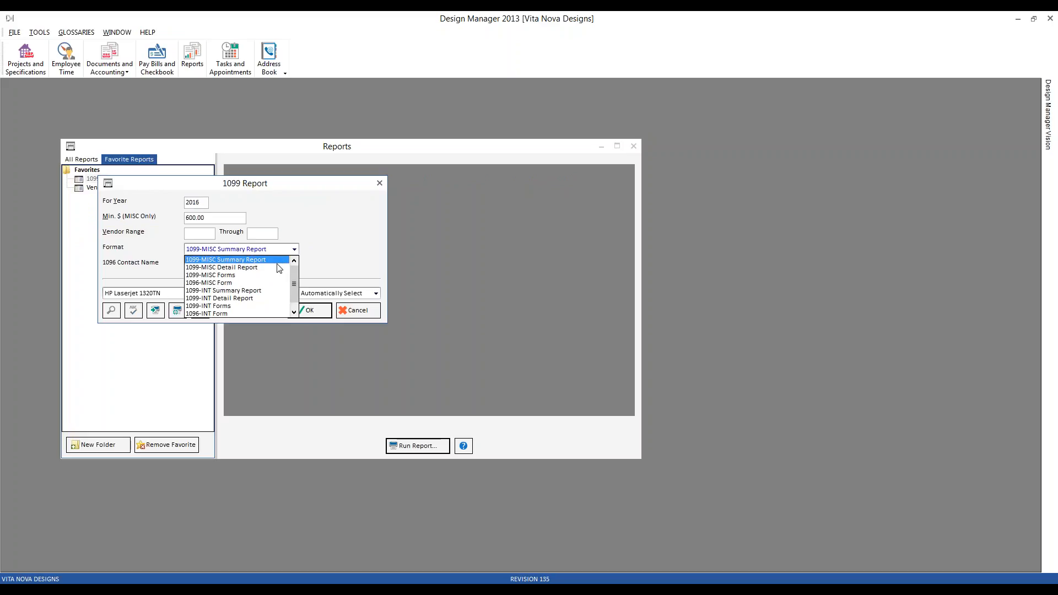
pyautogui.click(238, 282)
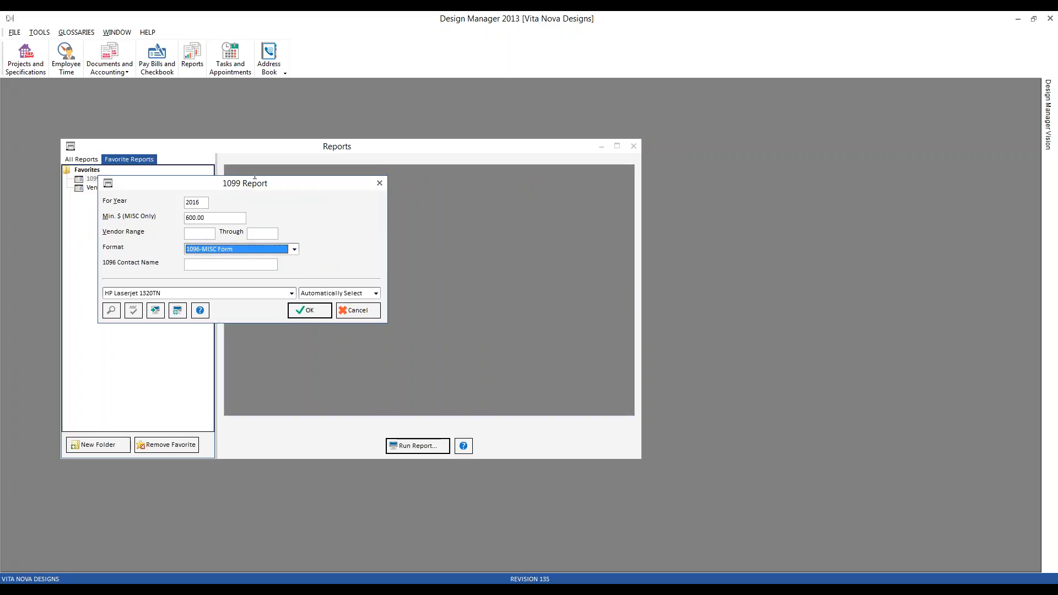
pyautogui.click(201, 266)
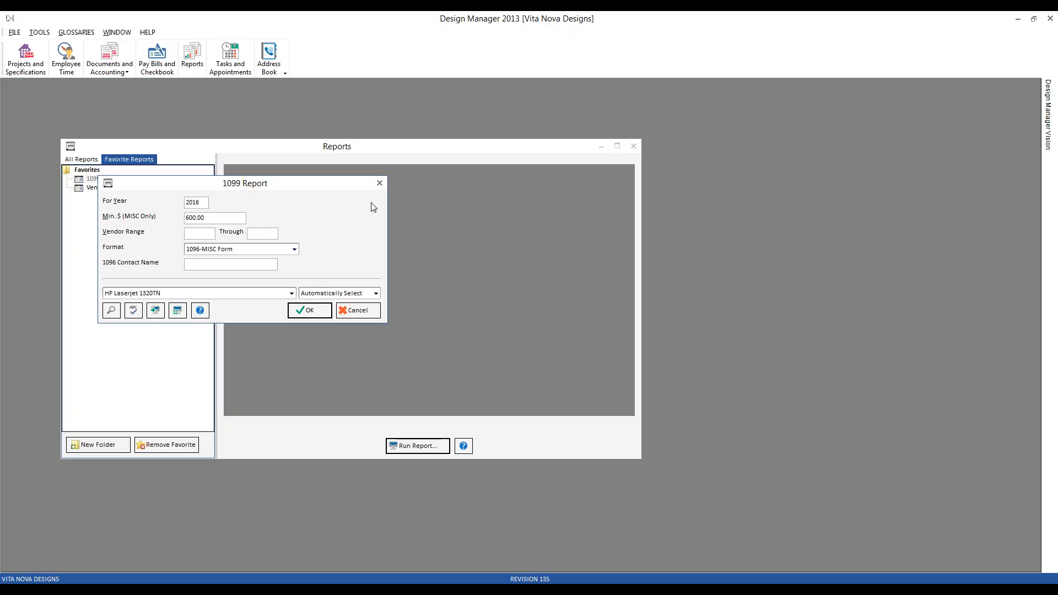
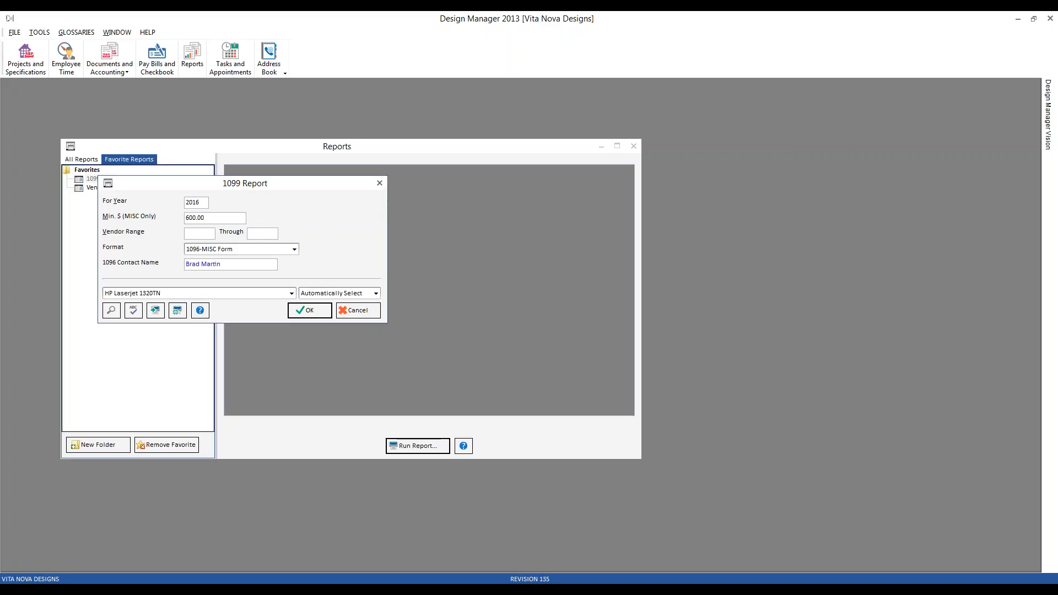
pyautogui.click(318, 313)
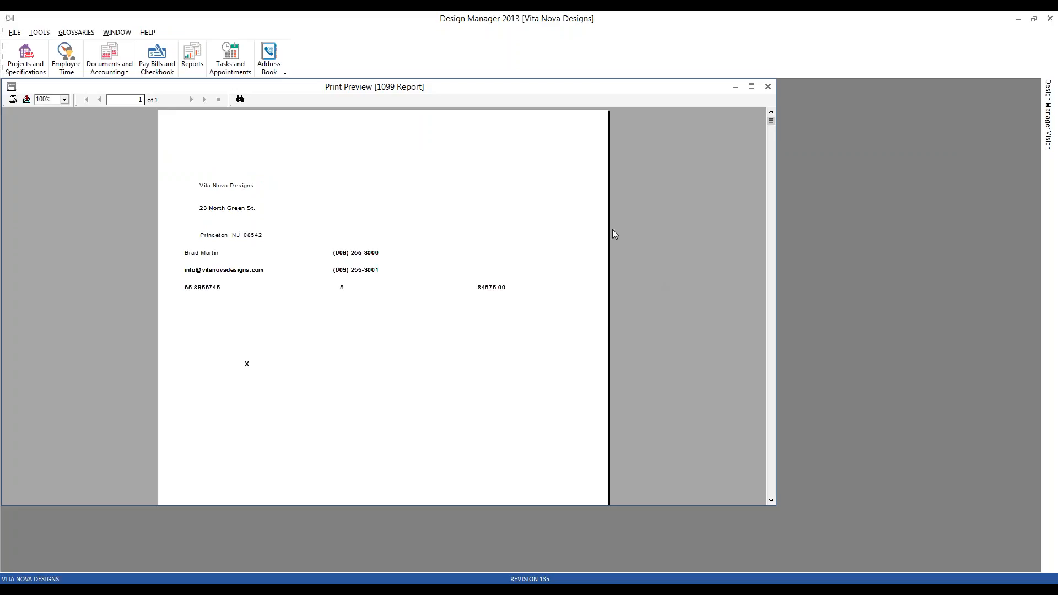
# Switch to 1096 form.pdf in Adobe Acrobat Reader and compare the blank form's fields with the previewed data.
pyautogui.moveTo(532, 583)
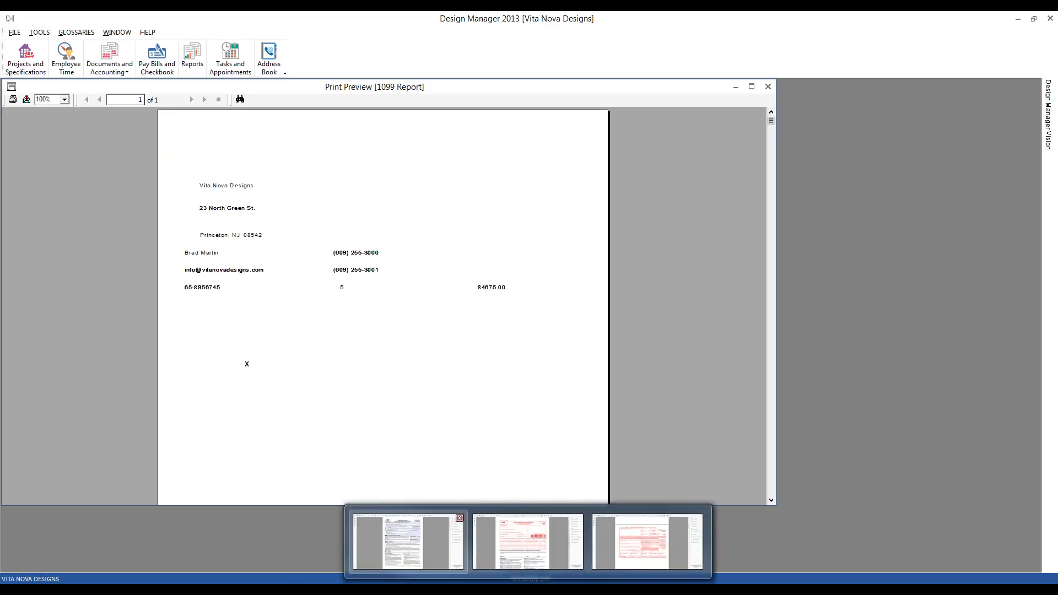
pyautogui.click(527, 548)
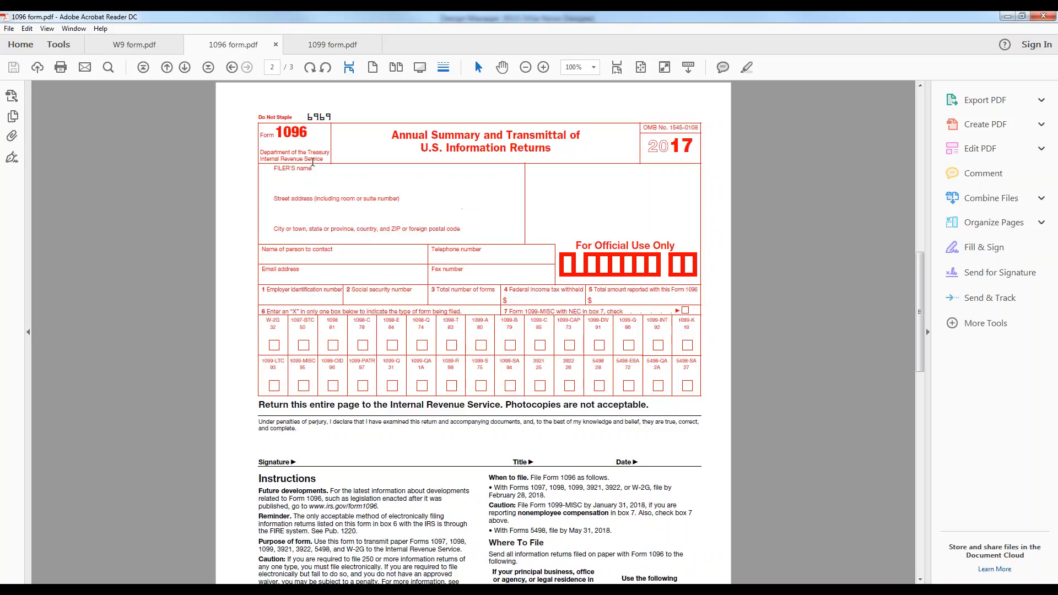
# Compare the 1096 data previewed in Design Manager with the fields of the blank 1096 form in Acrobat Reader.
pyautogui.hotkey('alt', 'Tab')
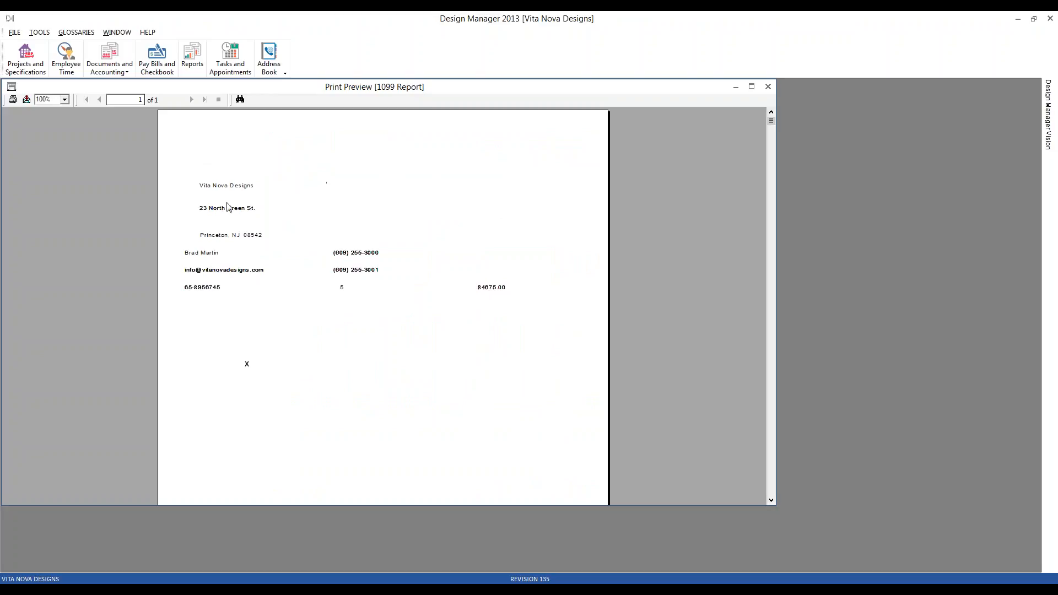
pyautogui.hotkey('alt', 'Tab')
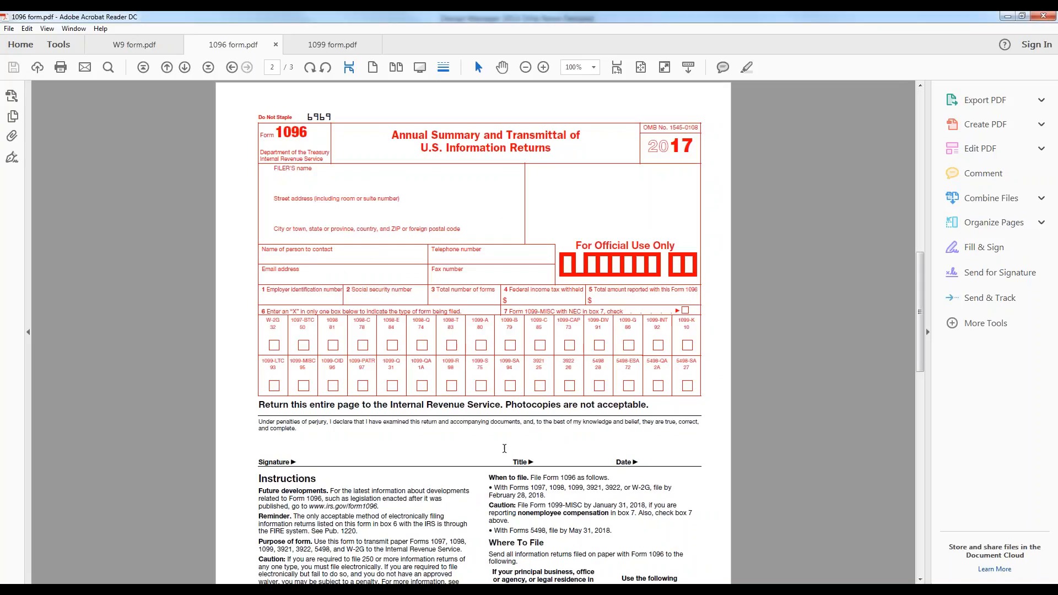
pyautogui.hotkey('alt', 'Tab')
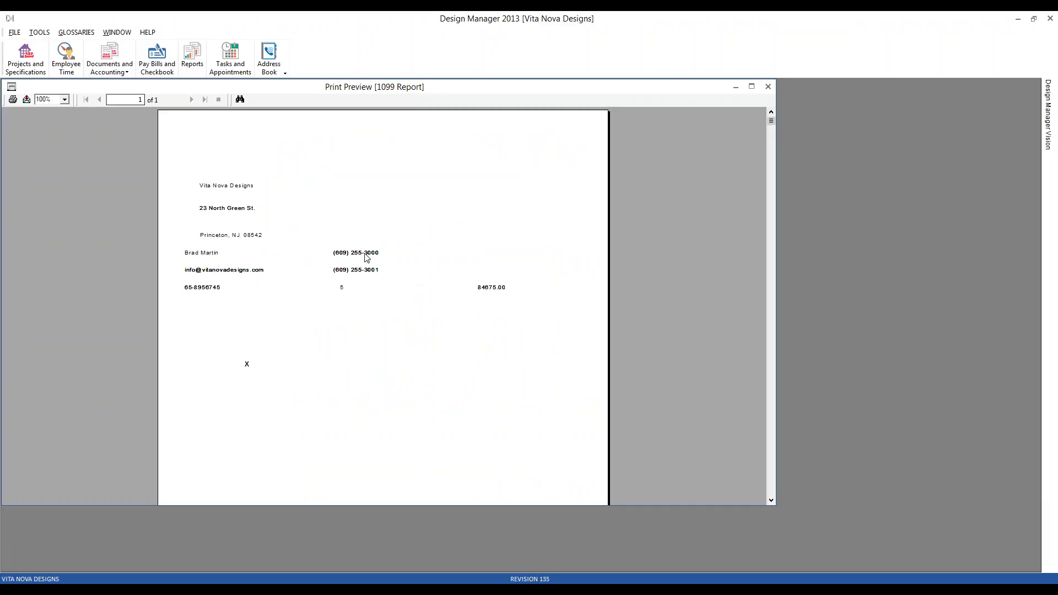
pyautogui.click(438, 590)
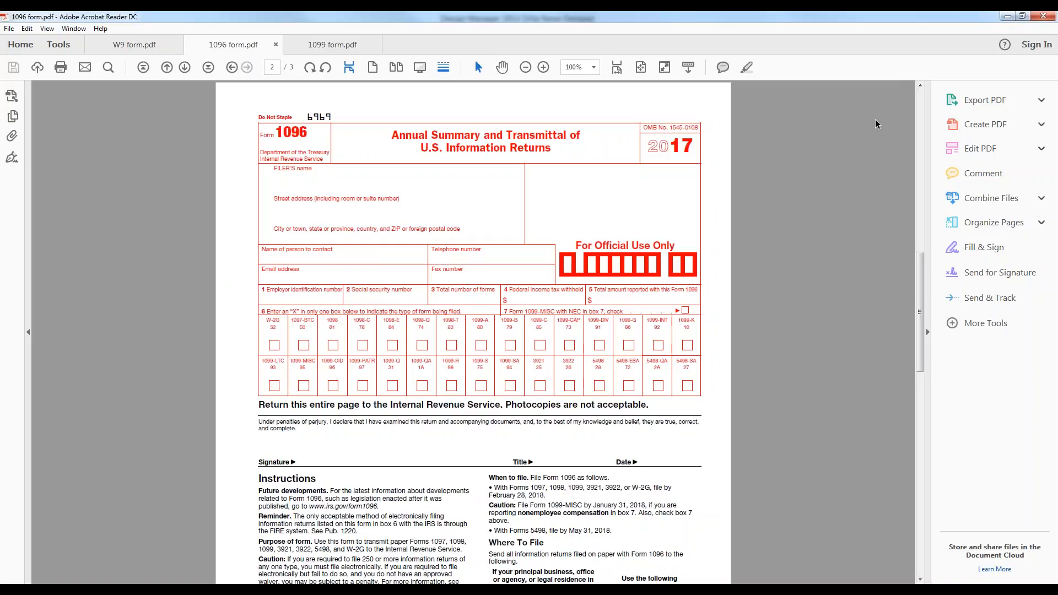
pyautogui.click(1006, 16)
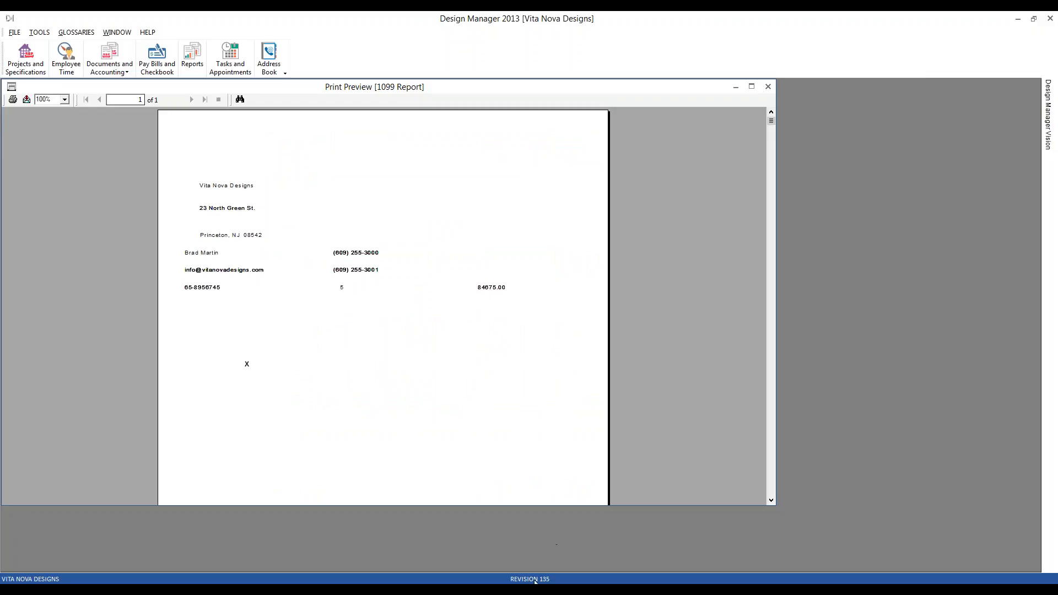
# Check the Company Information contact details, fax and tax ID against the 1096 preview, cancel the dialog, and close the preview.
pyautogui.moveTo(524, 590)
pyautogui.click(527, 545)
pyautogui.moveTo(513, 90); pyautogui.dragTo(723, 105)
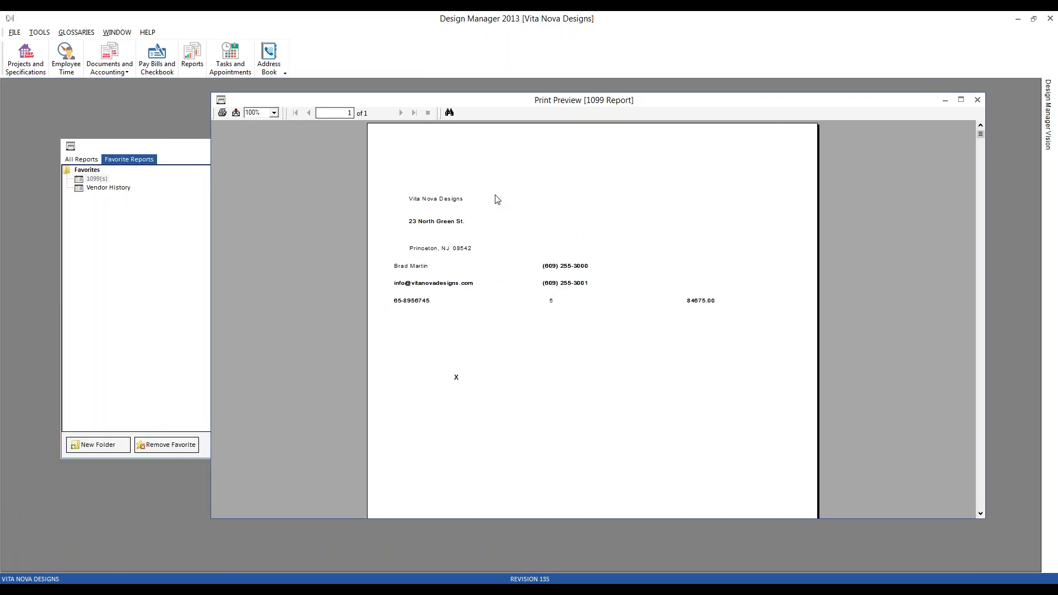
pyautogui.click(15, 32)
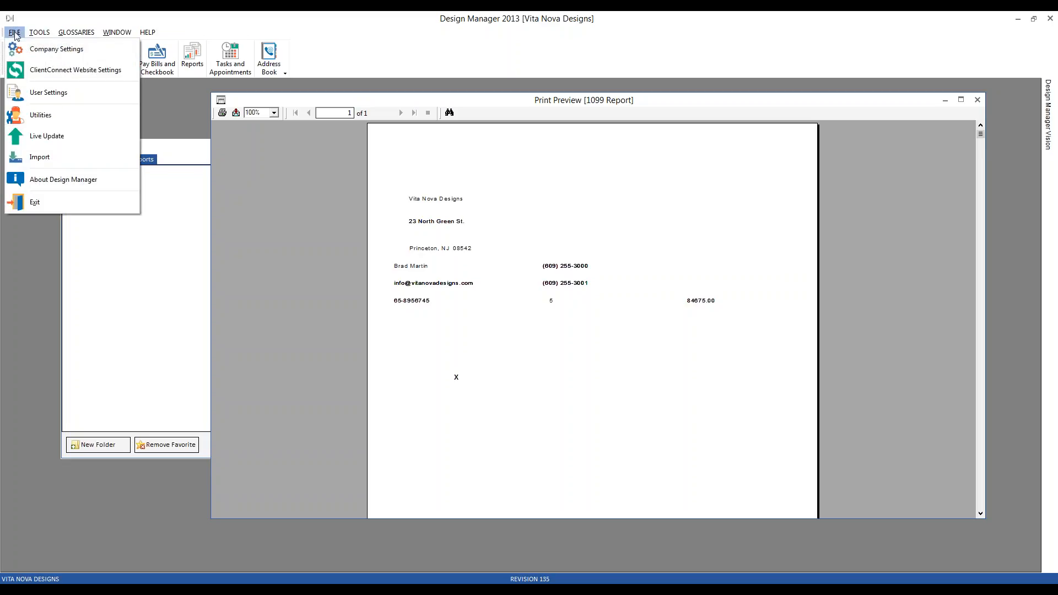
pyautogui.click(46, 50)
pyautogui.moveTo(317, 213); pyautogui.dragTo(293, 326)
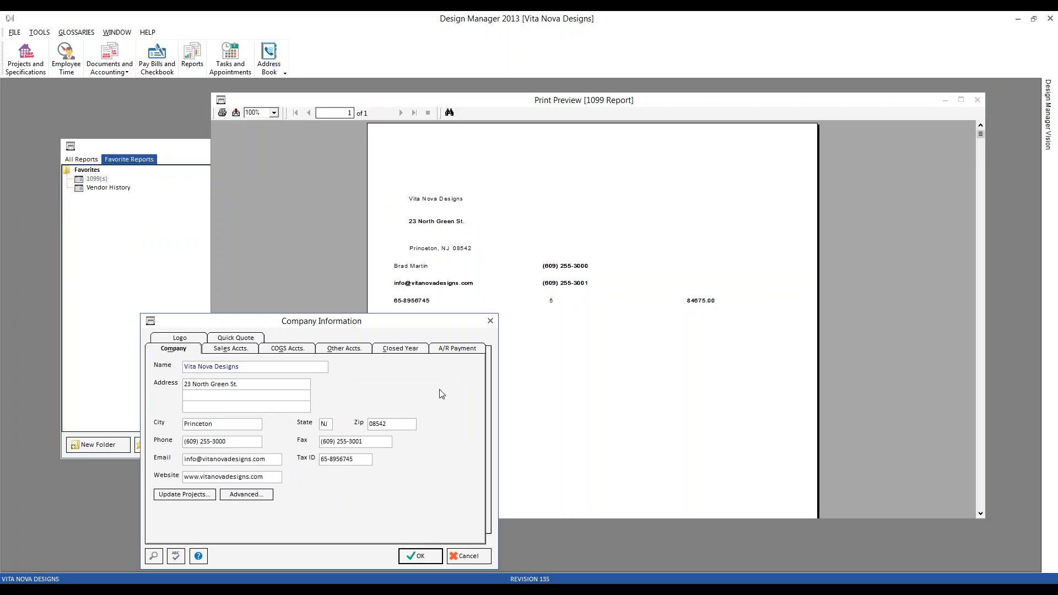
pyautogui.click(351, 442)
pyautogui.click(337, 459)
pyautogui.click(462, 554)
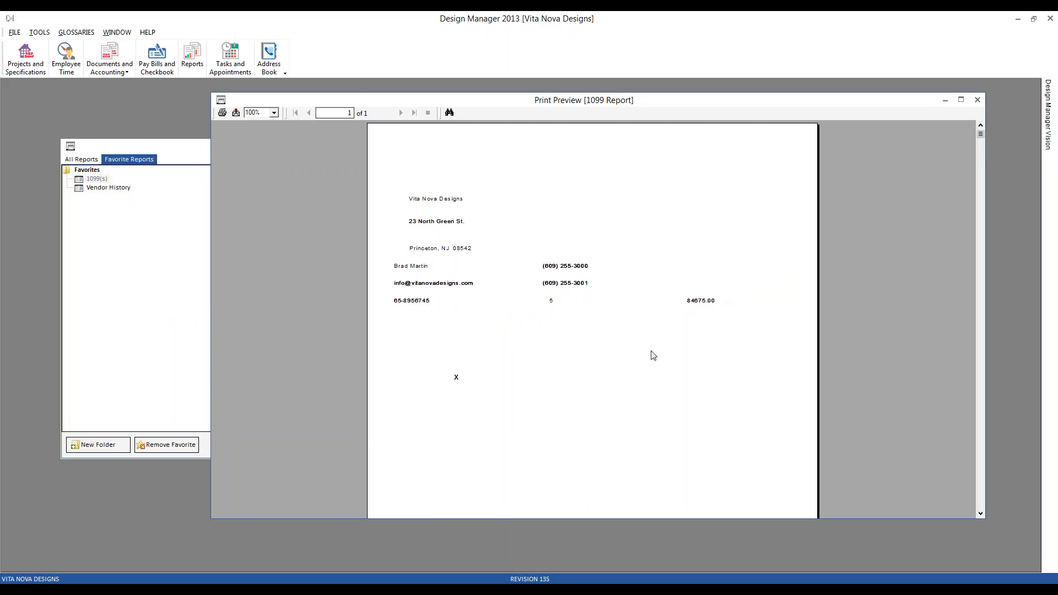
pyautogui.click(976, 99)
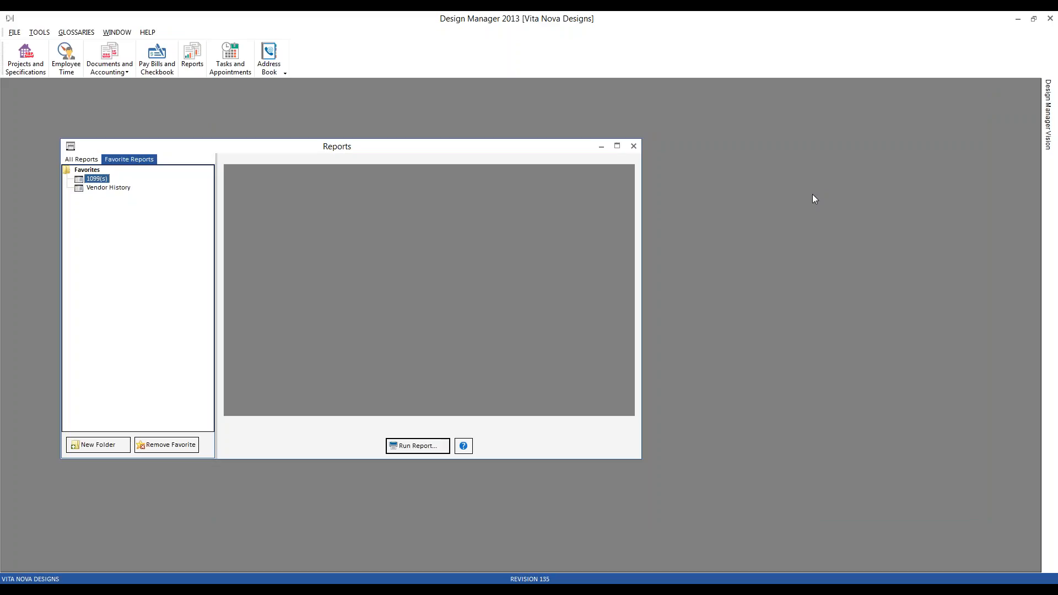
# Examine the blank 1099-MISC form in 1099 form.pdf in Acrobat Reader and return to Design Manager.
pyautogui.hotkey('alt', 'Tab')
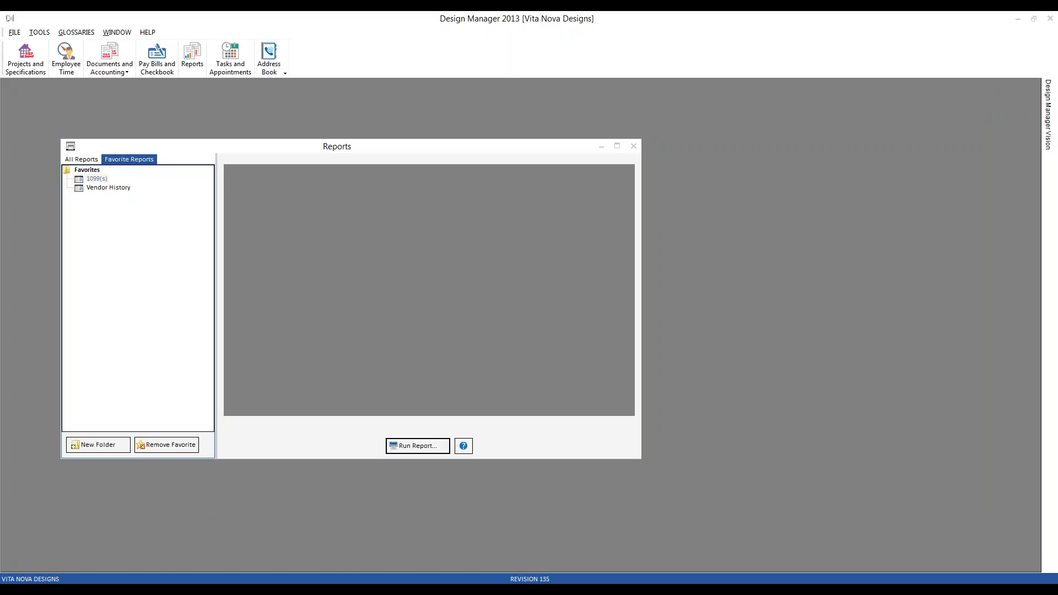
pyautogui.click(365, 39)
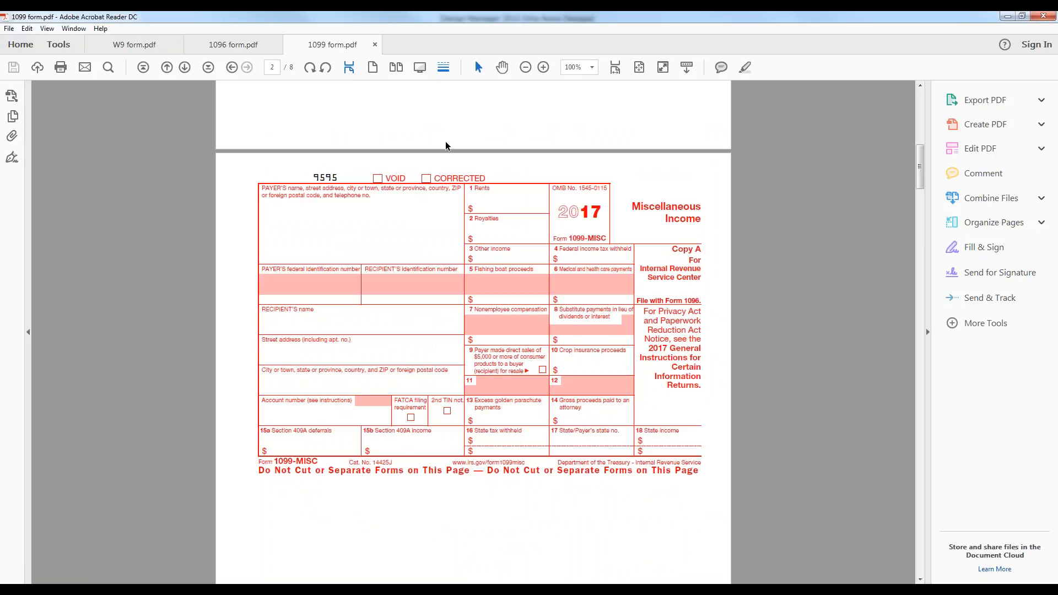
pyautogui.click(1007, 16)
# Run the favorite 1099 report for 2016 in the 1099-MISC Forms format with a 600.00 minimum.
pyautogui.doubleClick(103, 182)
pyautogui.moveTo(215, 227); pyautogui.dragTo(276, 224)
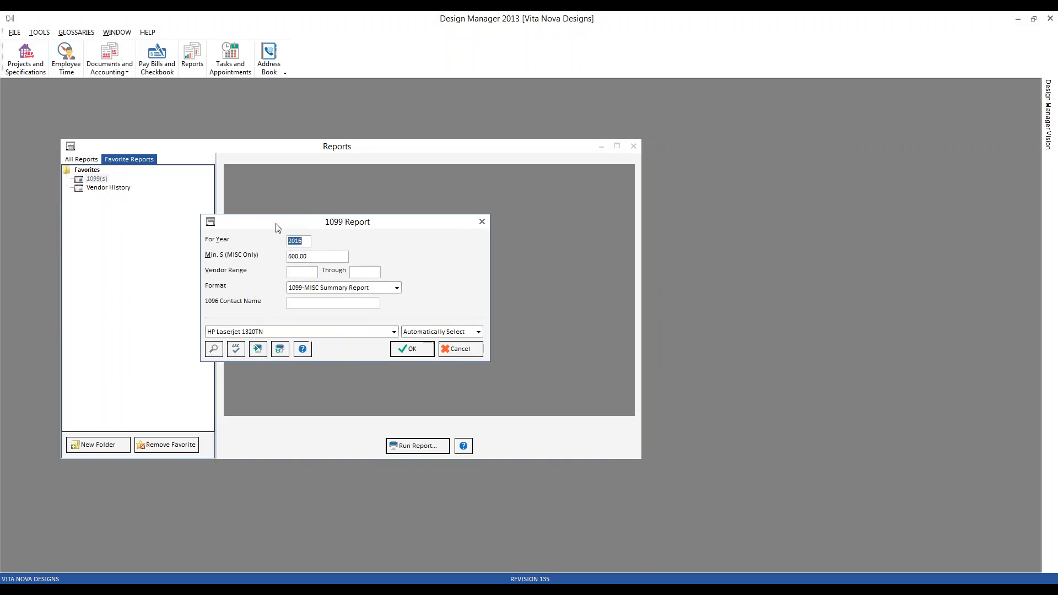
pyautogui.click(397, 288)
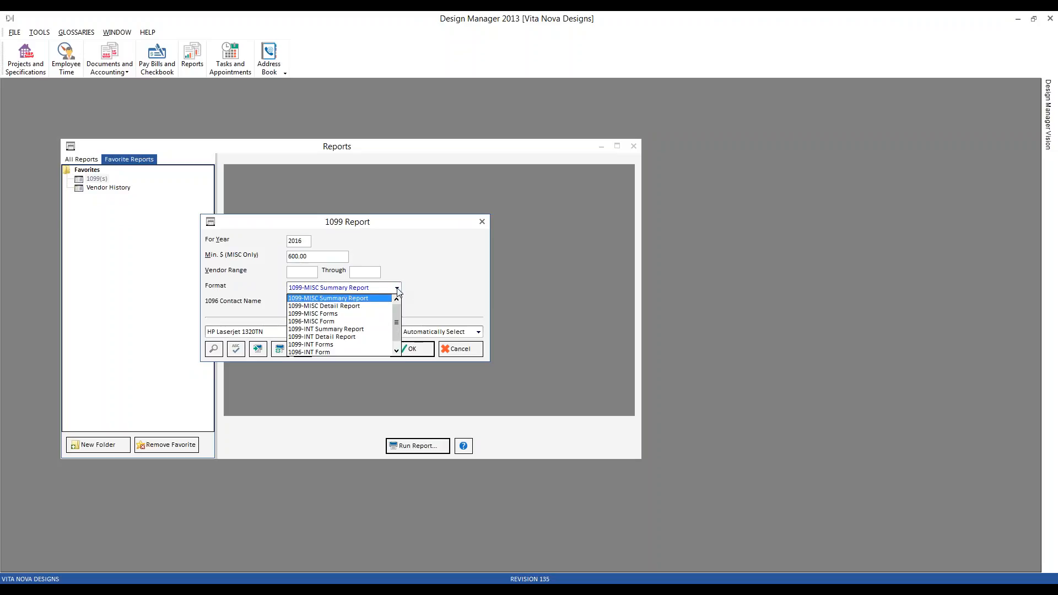
pyautogui.click(337, 318)
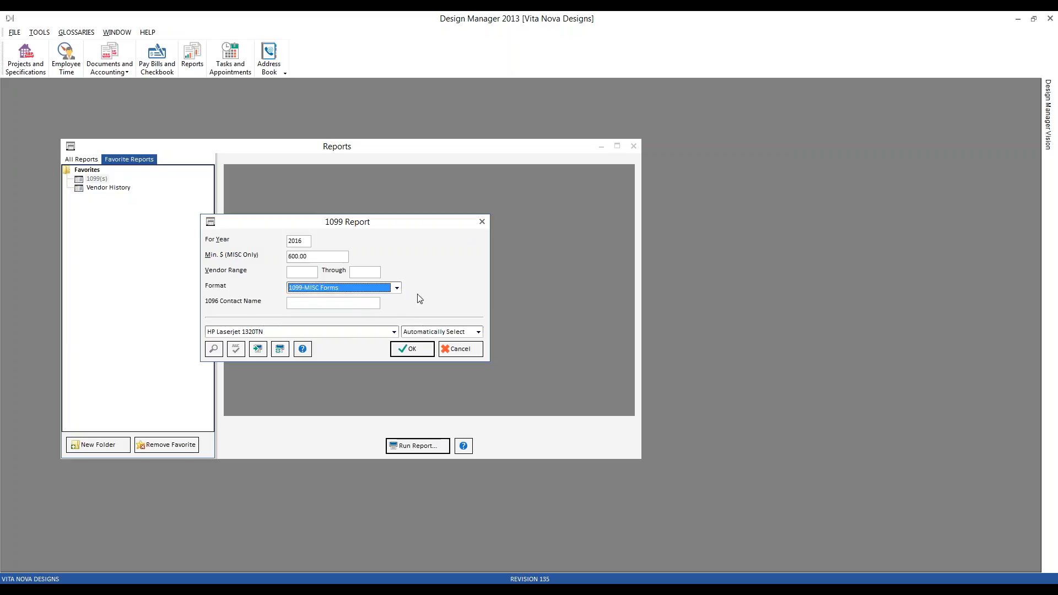
pyautogui.click(414, 351)
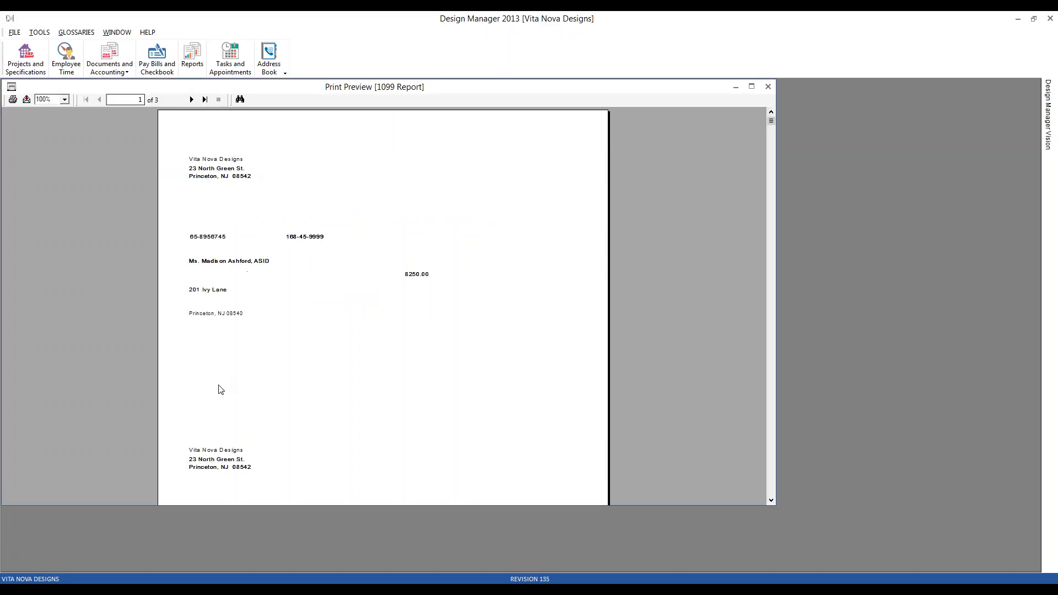
# Compare the payer and recipient identification numbers on the first previewed 1099 with the blank 1099-MISC form in Acrobat Reader.
pyautogui.scroll(-1, 452, 345)
pyautogui.scroll(1, 452, 345)
pyautogui.click(217, 241)
pyautogui.click(310, 239)
pyautogui.click(609, 581)
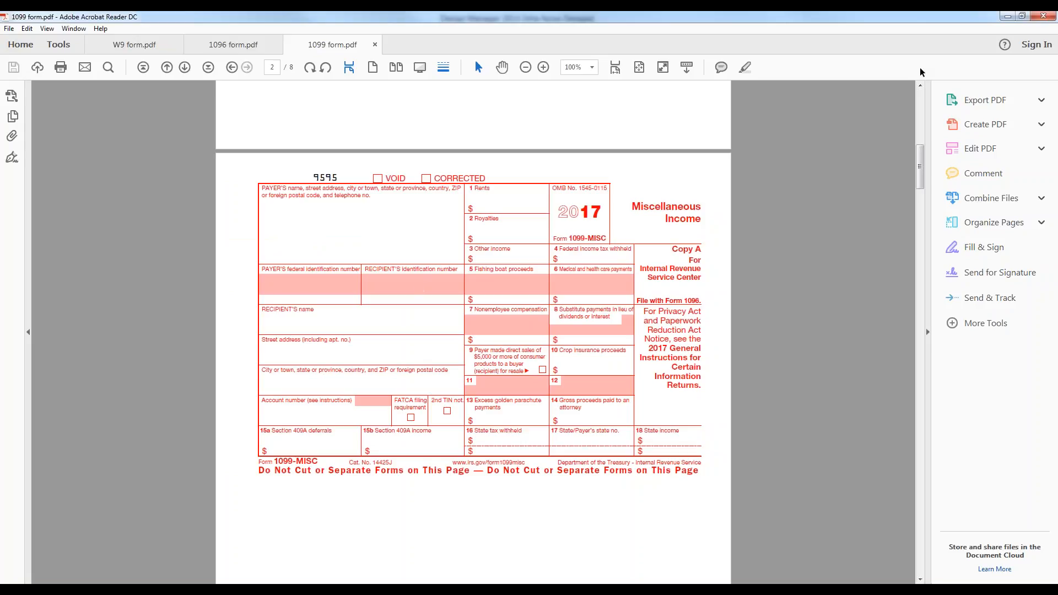
pyautogui.click(1007, 16)
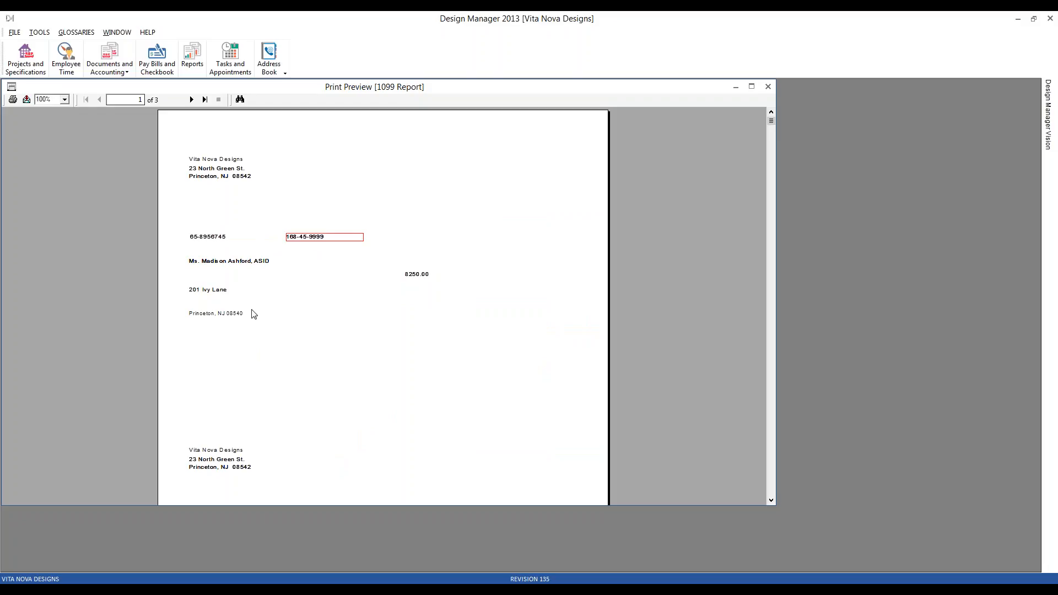
# Match the payment amounts on the first preview page to box 7, Nonemployee compensation, on the blank 1099-MISC form.
pyautogui.click(418, 278)
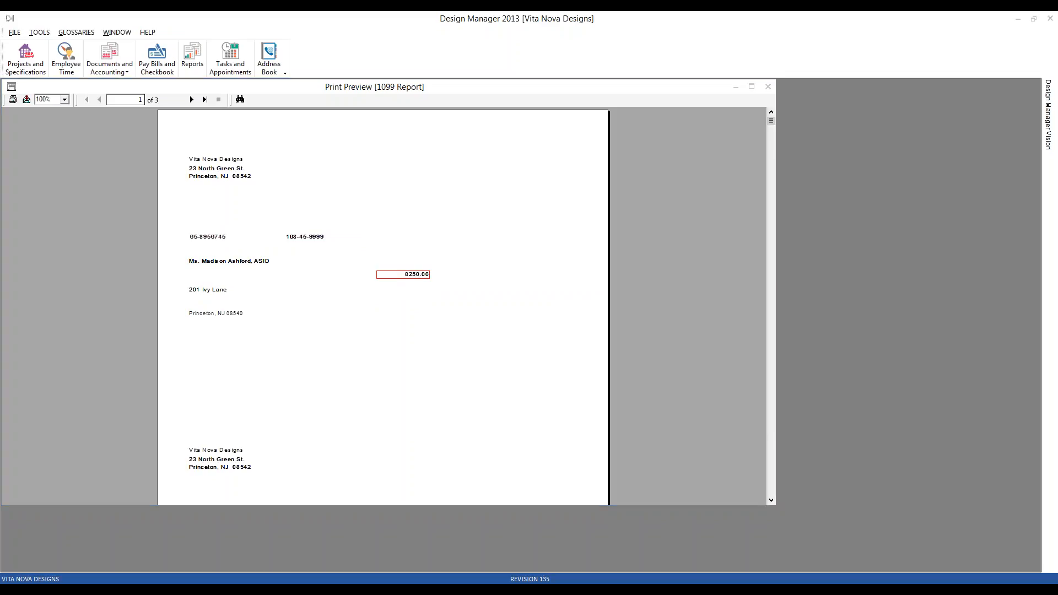
pyautogui.hotkey('alt', 'Tab')
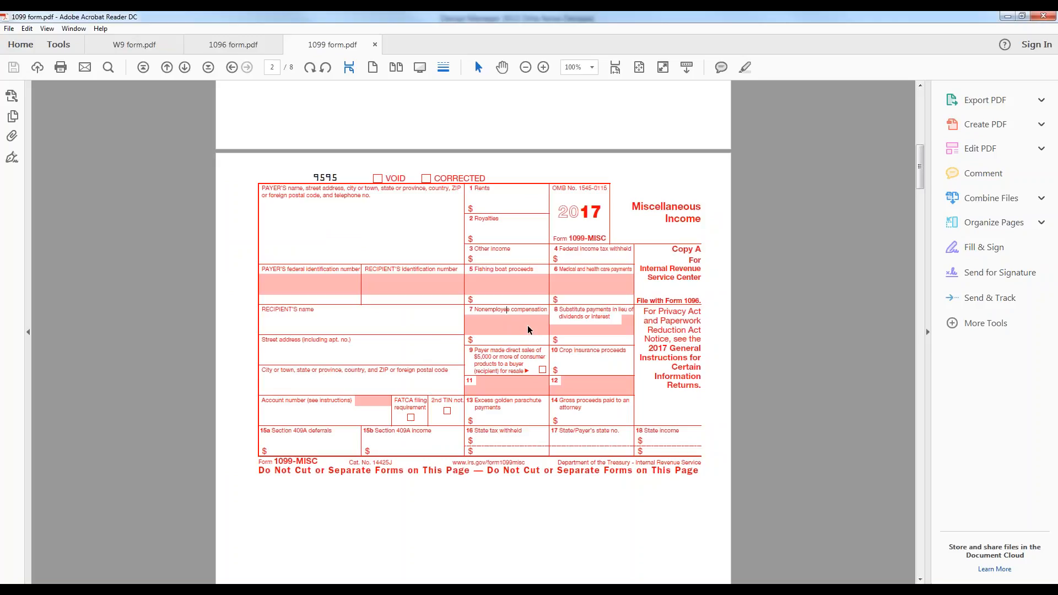
pyautogui.click(1007, 16)
pyautogui.scroll(-5, 524, 243)
pyautogui.click(424, 390)
# Match the attorney's amount on preview page 2 to box 14, Gross proceeds paid to an attorney, on the blank form.
pyautogui.click(192, 99)
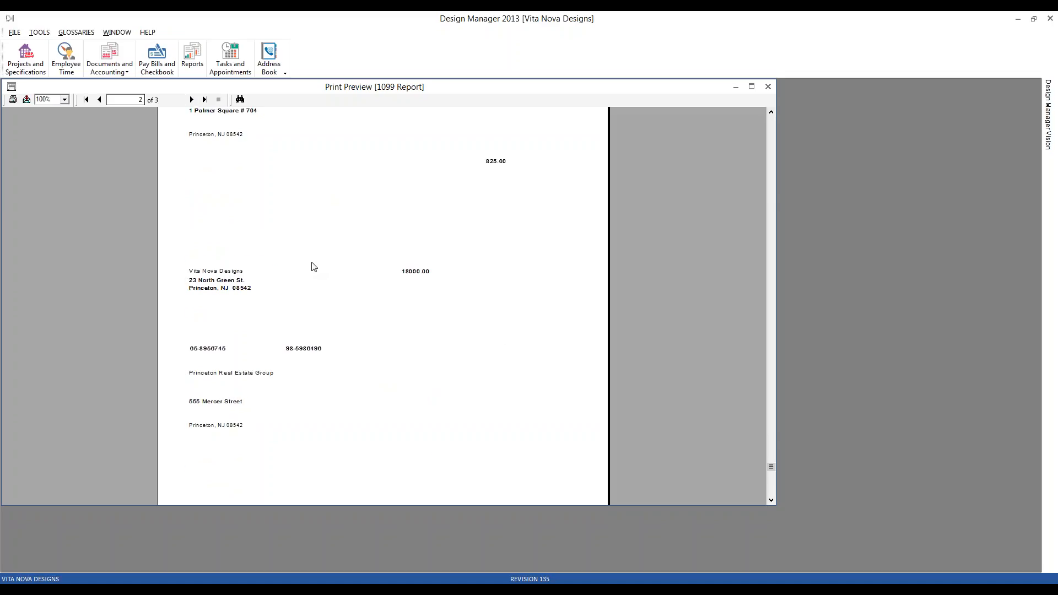
pyautogui.scroll(5, 313, 267)
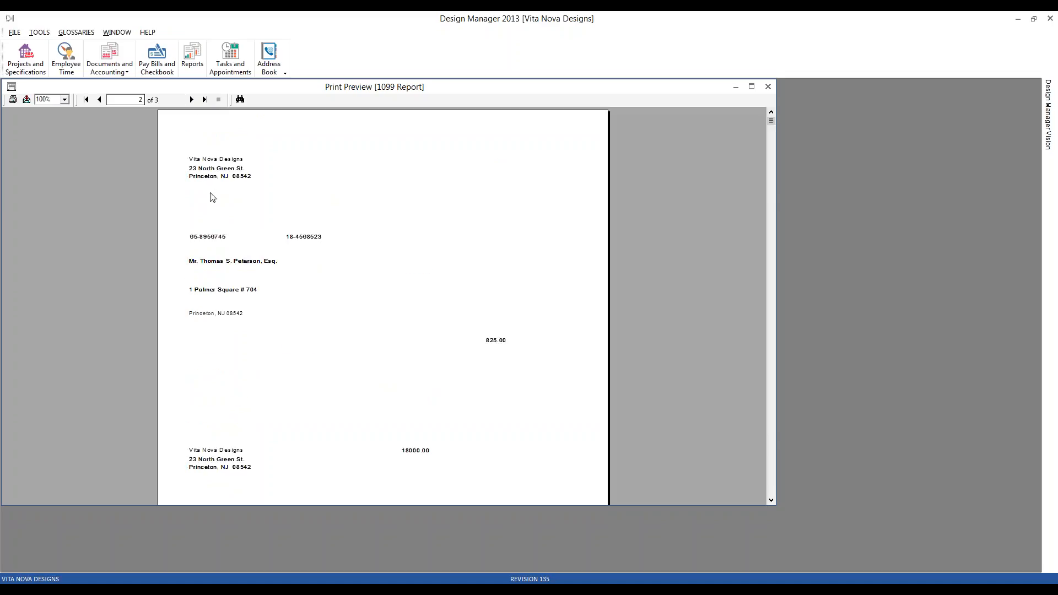
pyautogui.click(203, 261)
pyautogui.click(499, 340)
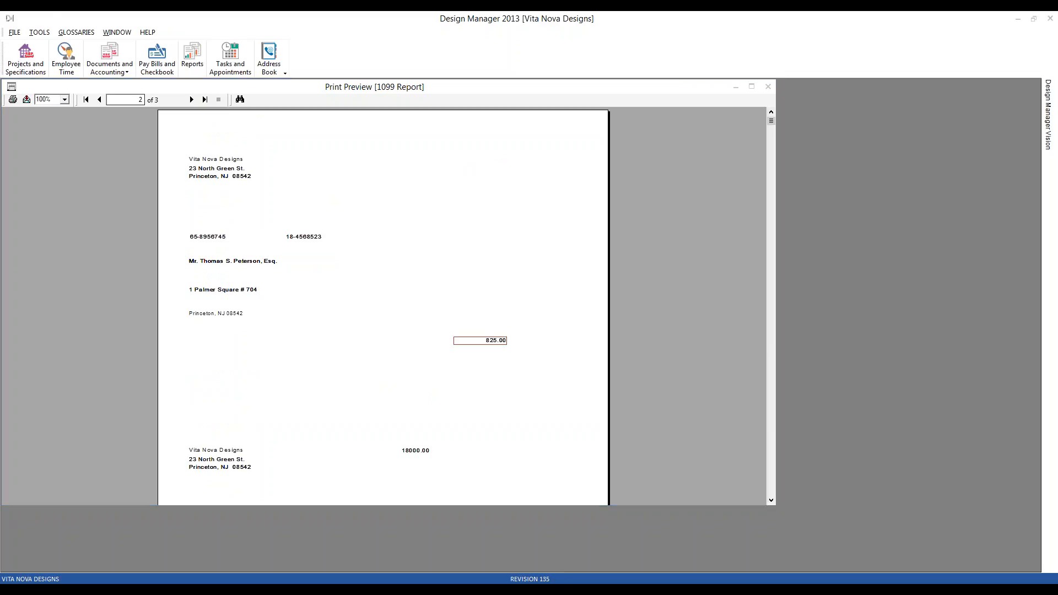
pyautogui.click(558, 581)
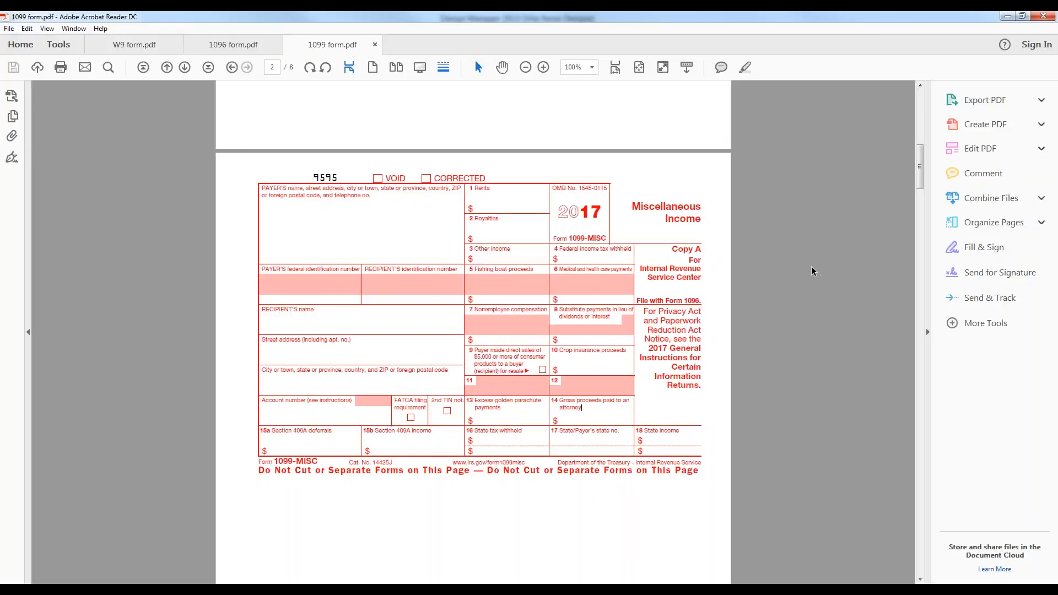
pyautogui.click(1004, 18)
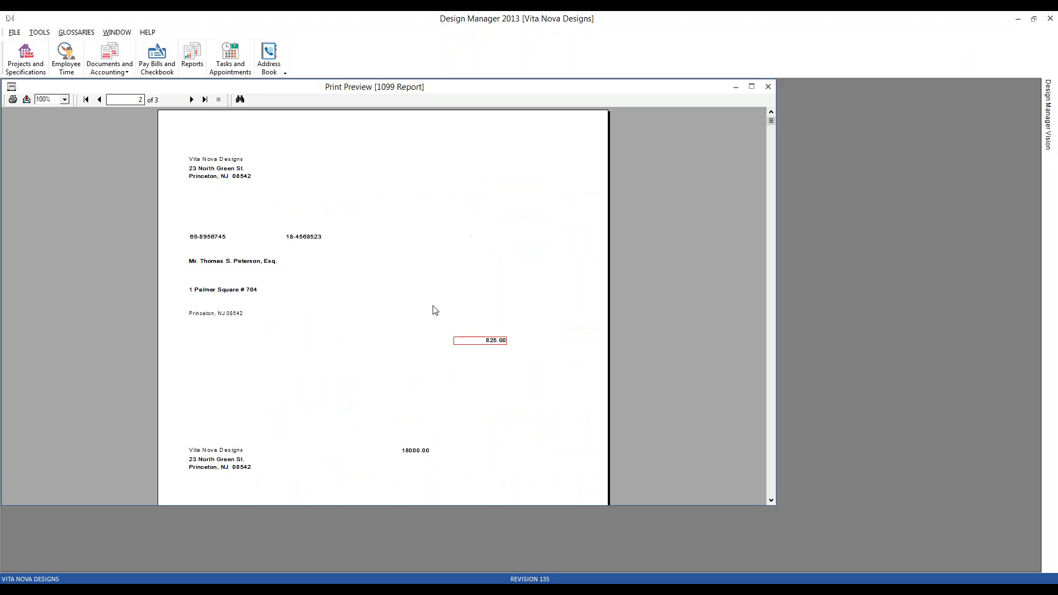
# Match the Princeton Real Estate Group amount on preview page 2 to box 1, Rents, on the blank form.
pyautogui.scroll(-3, 418, 298)
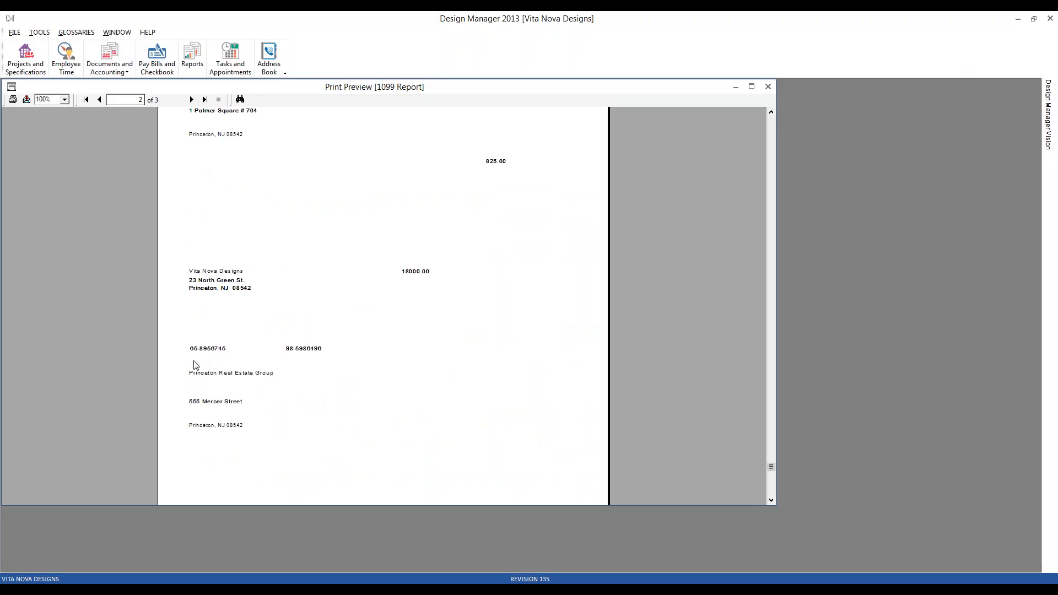
pyautogui.scroll(-1, 210, 379)
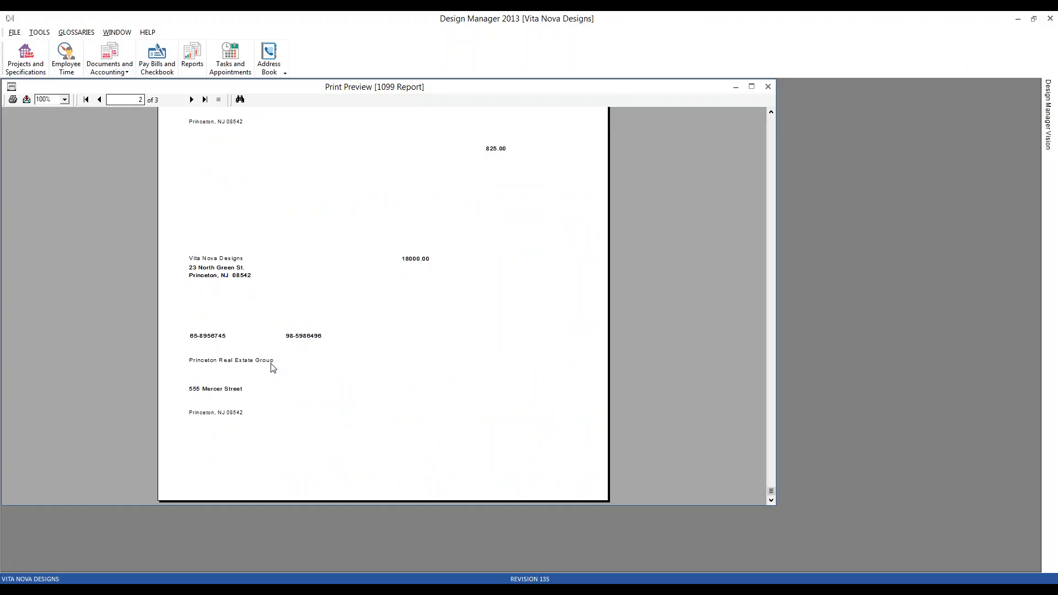
pyautogui.click(409, 262)
pyautogui.click(533, 589)
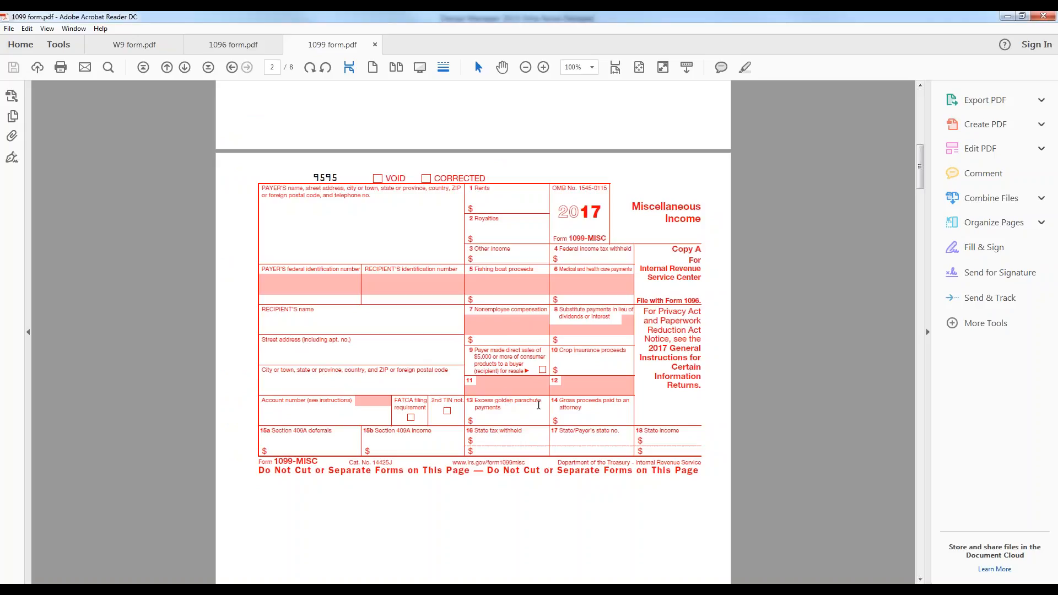
pyautogui.click(1007, 16)
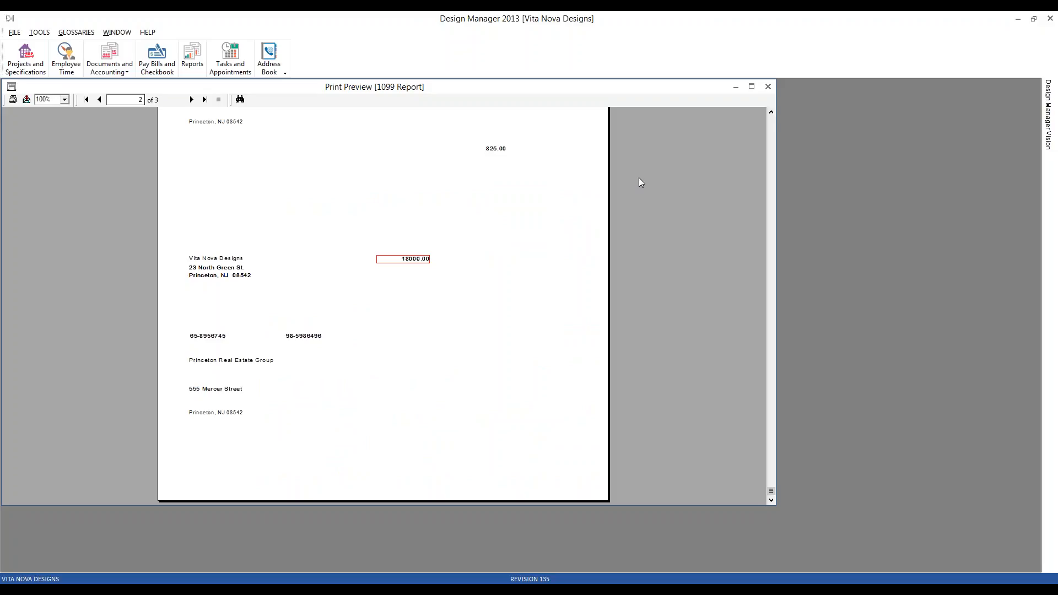
# Review the print options for the 1099 forms, cancel printing, and close the preview and the Reports window.
pyautogui.click(16, 101)
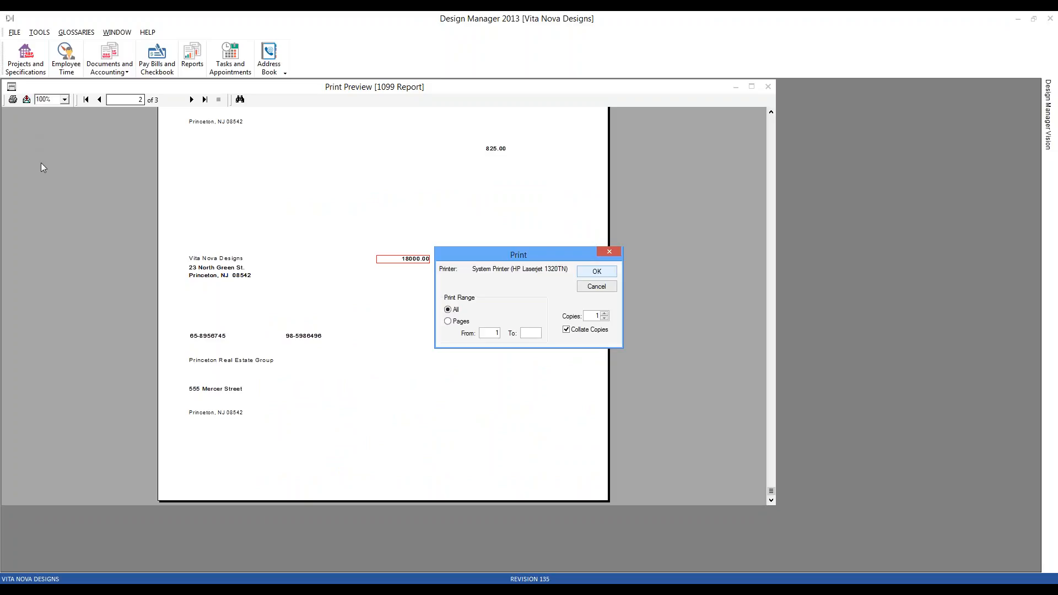
pyautogui.click(597, 288)
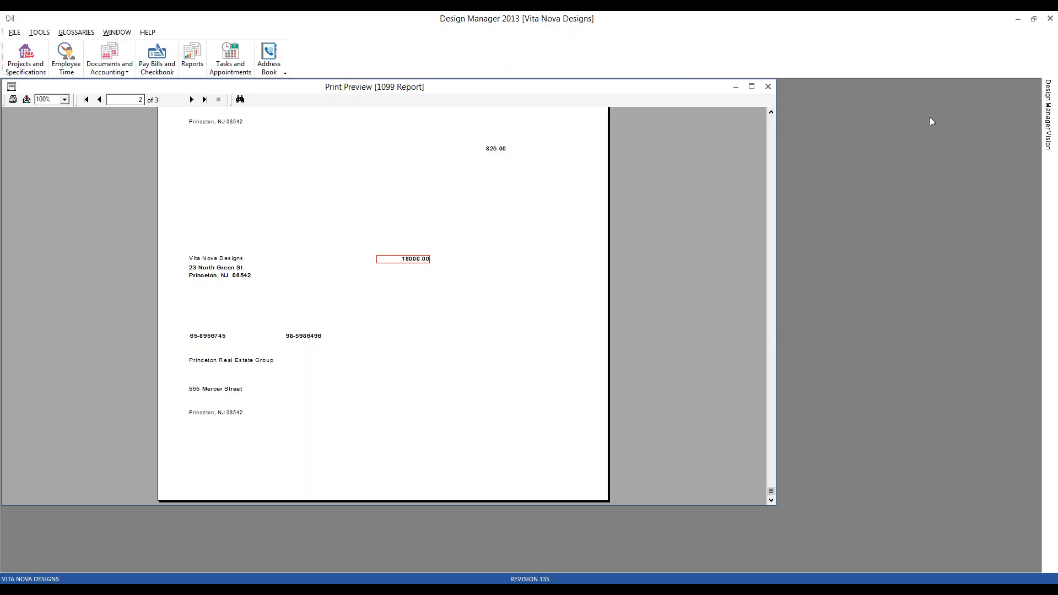
pyautogui.click(768, 86)
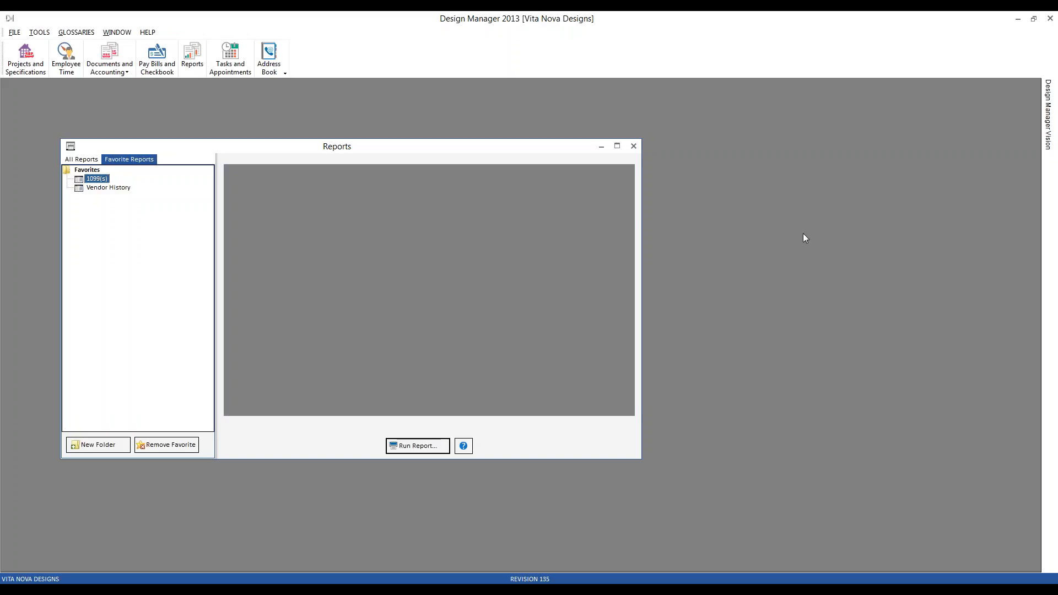
pyautogui.click(634, 146)
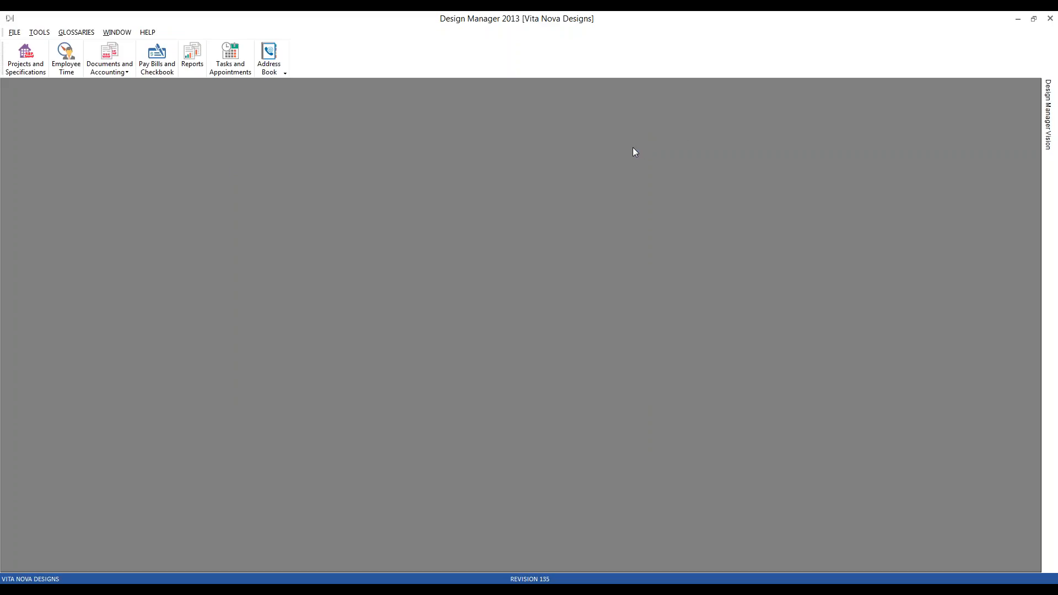